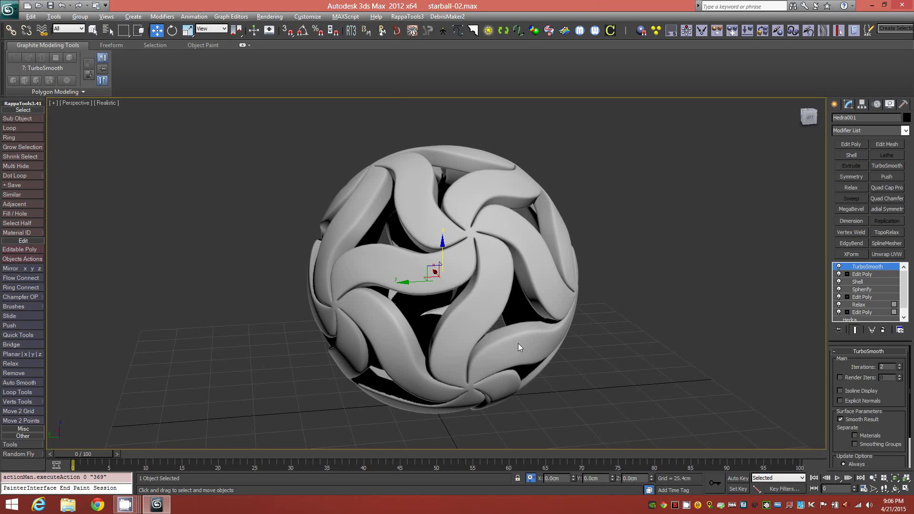
Step: Orbit around the existing star ball, then delete it to empty the scene
{"action": "mouse_move", "coordinate": [518, 344]}
{"action": "middle_mouse_down", "text": "alt"}
{"action": "mouse_move", "coordinate": [486, 344]}
{"action": "mouse_move", "coordinate": [528, 343]}
{"action": "mouse_move", "coordinate": [501, 323]}
{"action": "mouse_move", "coordinate": [507, 359]}
{"action": "mouse_move", "coordinate": [574, 350]}
{"action": "mouse_move", "coordinate": [503, 350]}
{"action": "mouse_move", "coordinate": [526, 356]}
{"action": "mouse_move", "coordinate": [546, 339]}
{"action": "mouse_move", "coordinate": [500, 343]}
{"action": "mouse_move", "coordinate": [519, 362]}
{"action": "mouse_move", "coordinate": [486, 367]}
{"action": "mouse_move", "coordinate": [462, 355]}
{"action": "mouse_move", "coordinate": [542, 334]}
{"action": "mouse_move", "coordinate": [531, 327]}
{"action": "mouse_move", "coordinate": [537, 356]}
{"action": "mouse_move", "coordinate": [514, 358]}
{"action": "mouse_move", "coordinate": [504, 377]}
{"action": "mouse_move", "coordinate": [525, 361]}
{"action": "mouse_move", "coordinate": [521, 350]}
{"action": "middle_mouse_up", "text": "alt"}
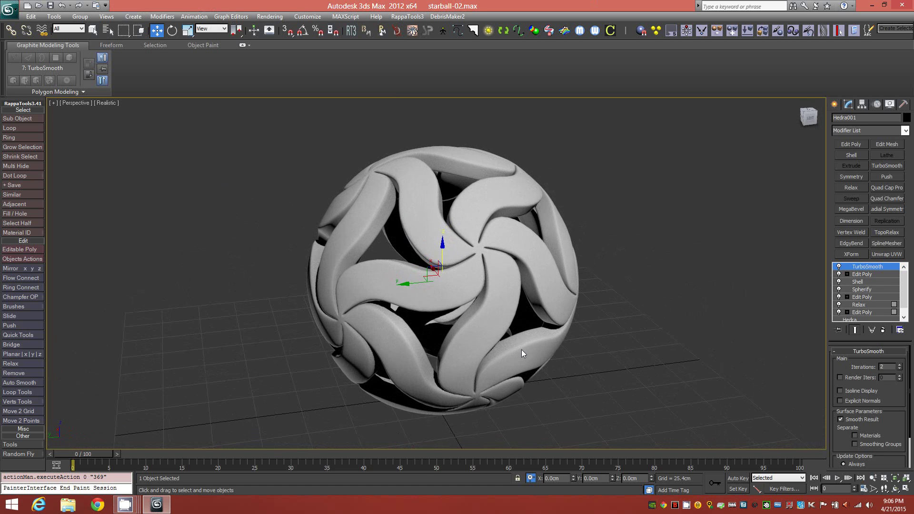
{"action": "scroll", "coordinate": [464, 303], "scroll_direction": "up", "scroll_amount": 2}
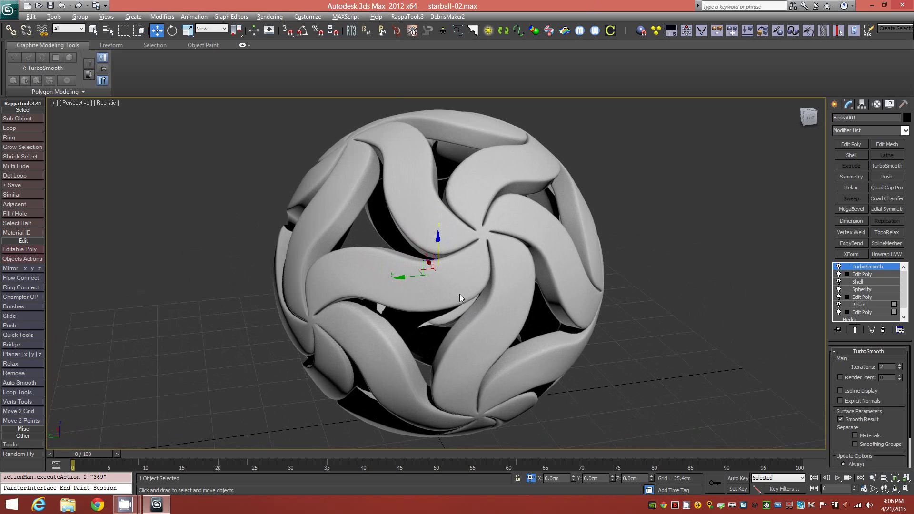
{"action": "middle_click_drag", "start_coordinate": [457, 298], "coordinate": [462, 183], "text": "alt"}
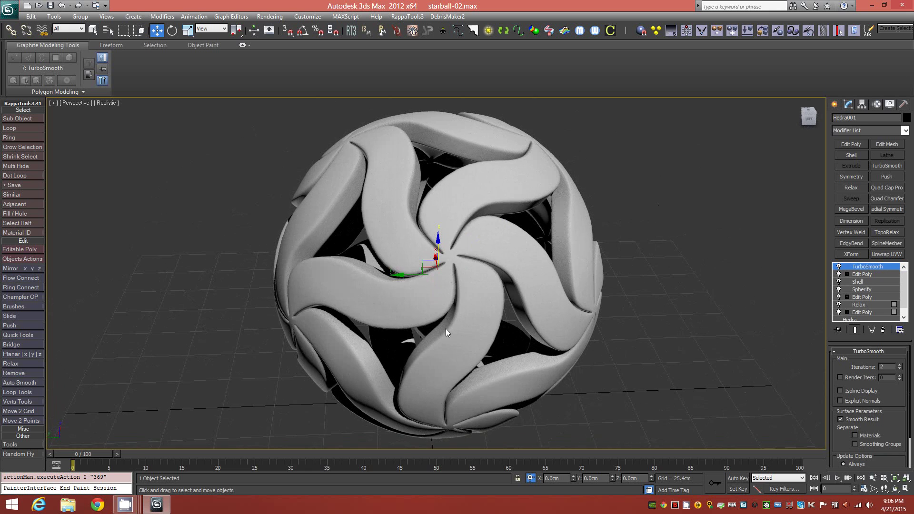
{"action": "middle_click_drag", "start_coordinate": [413, 314], "coordinate": [379, 296], "text": "alt"}
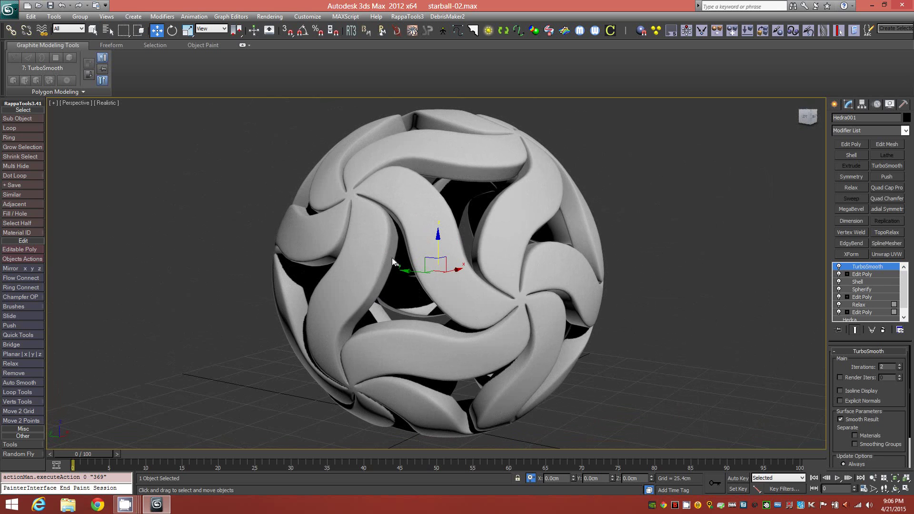
{"action": "middle_click_drag", "start_coordinate": [459, 337], "coordinate": [498, 348], "text": "alt"}
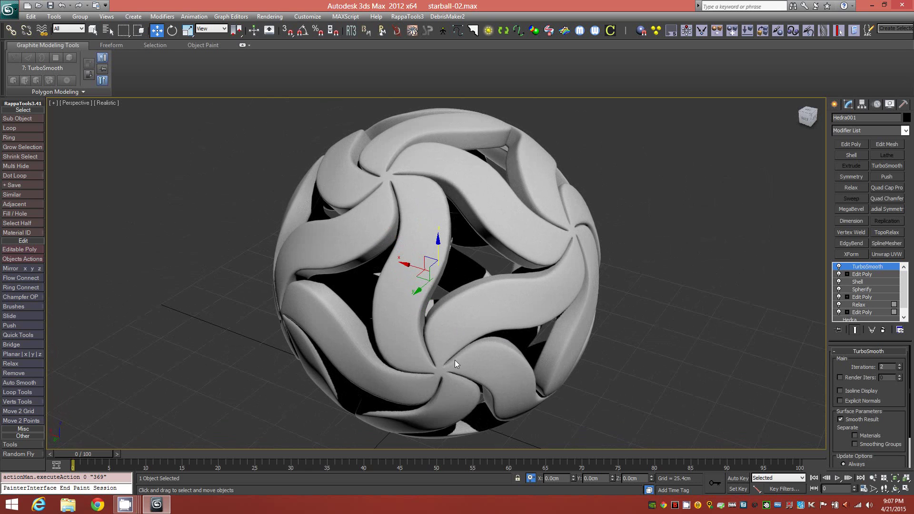
{"action": "key", "text": "Delete"}
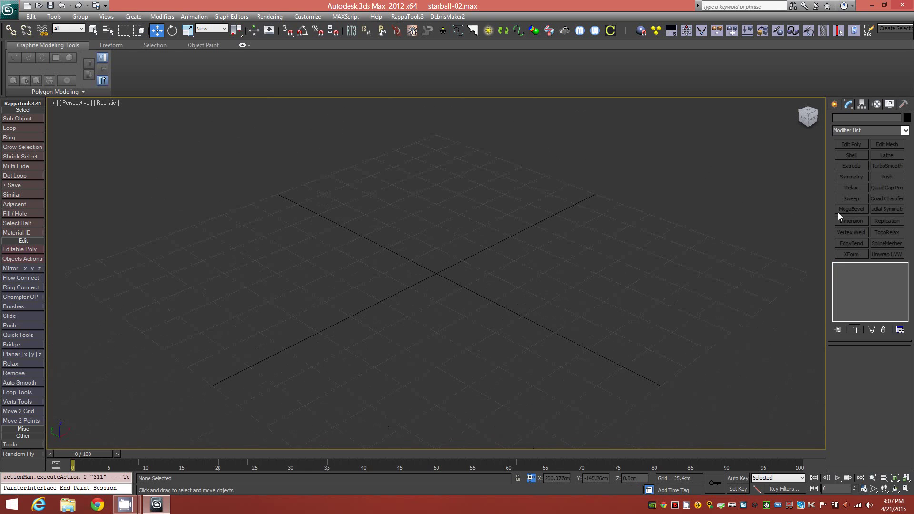
Step: Create an Extended Primitives Hedra at the grid centre
{"action": "left_click", "coordinate": [834, 103]}
{"action": "left_click", "coordinate": [870, 132]}
{"action": "left_click", "coordinate": [862, 146]}
{"action": "left_click", "coordinate": [853, 165]}
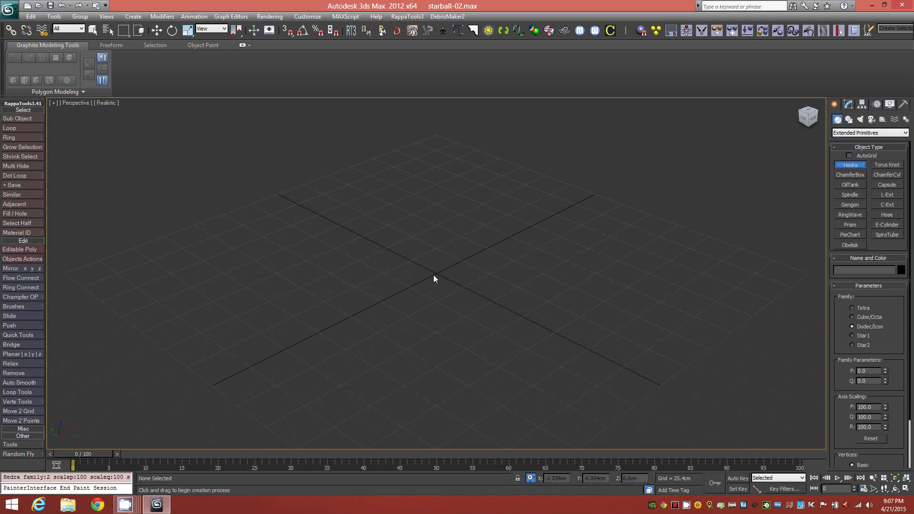
{"action": "left_click_drag", "start_coordinate": [433, 275], "coordinate": [411, 233]}
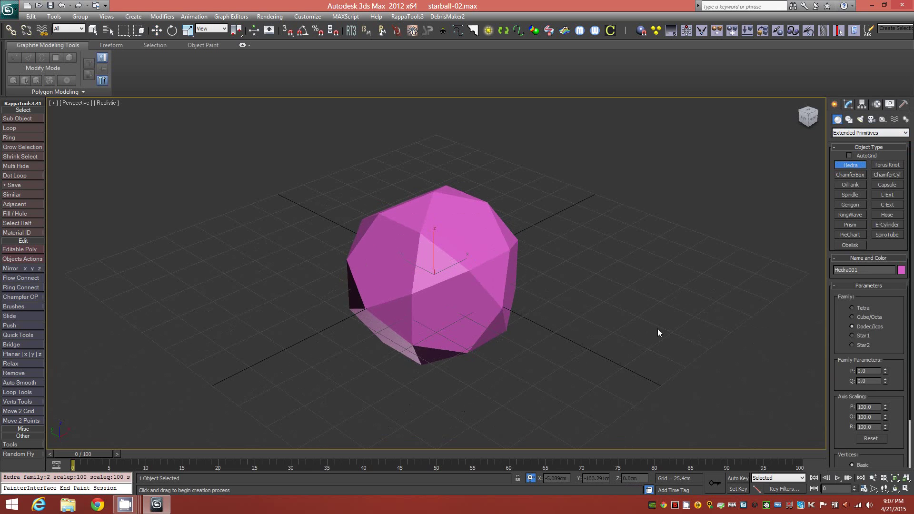
Step: Set the Hedra family to Dodec/Icos with Q 1.0 to form a dodecahedron
{"action": "left_click", "coordinate": [852, 308]}
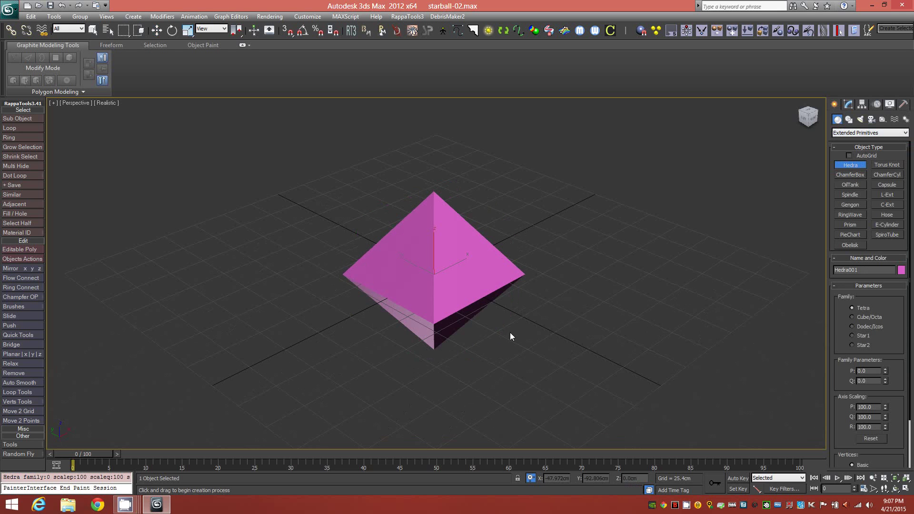
{"action": "mouse_move", "coordinate": [507, 307]}
{"action": "middle_mouse_down", "text": "alt"}
{"action": "mouse_move", "coordinate": [490, 335]}
{"action": "mouse_move", "coordinate": [479, 299]}
{"action": "mouse_move", "coordinate": [496, 295]}
{"action": "mouse_move", "coordinate": [479, 296]}
{"action": "mouse_move", "coordinate": [500, 284]}
{"action": "mouse_move", "coordinate": [509, 300]}
{"action": "middle_mouse_up", "text": "alt"}
{"action": "left_click", "coordinate": [864, 327]}
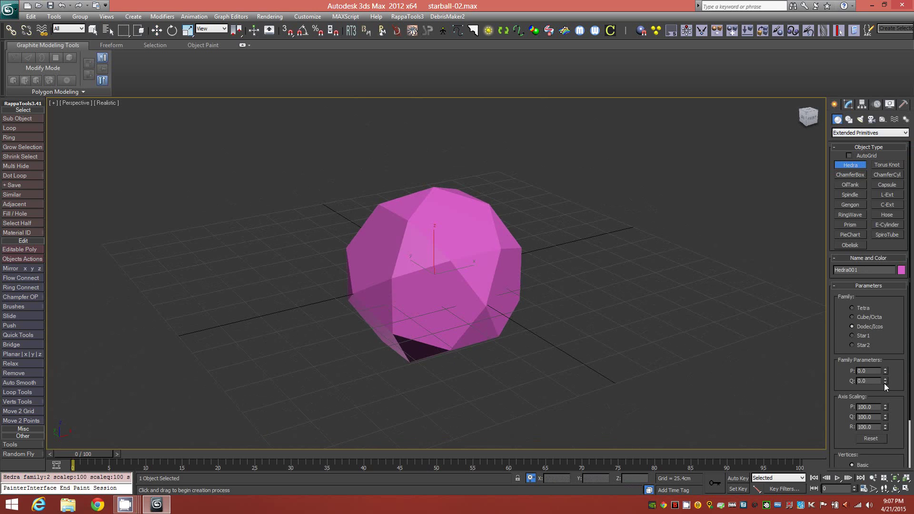
{"action": "left_click_drag", "start_coordinate": [887, 383], "coordinate": [887, 322]}
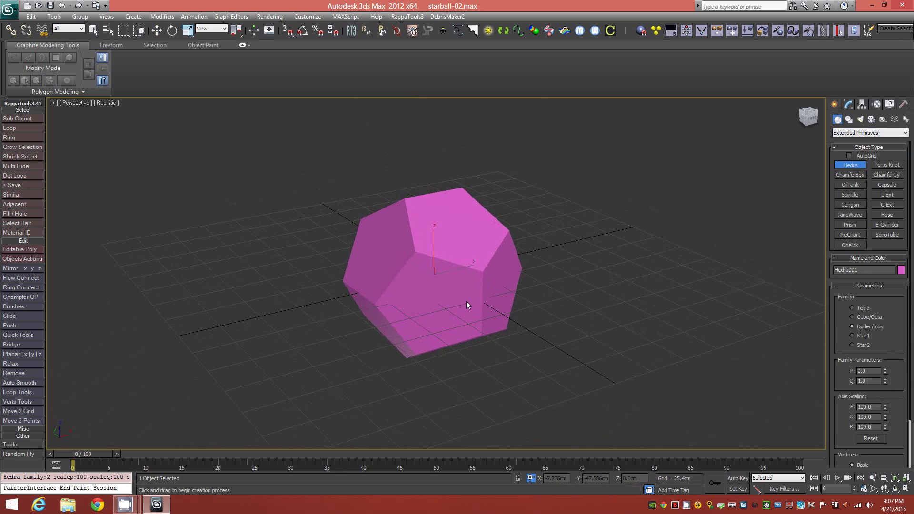
{"action": "middle_click_drag", "start_coordinate": [466, 302], "coordinate": [453, 316], "text": "alt"}
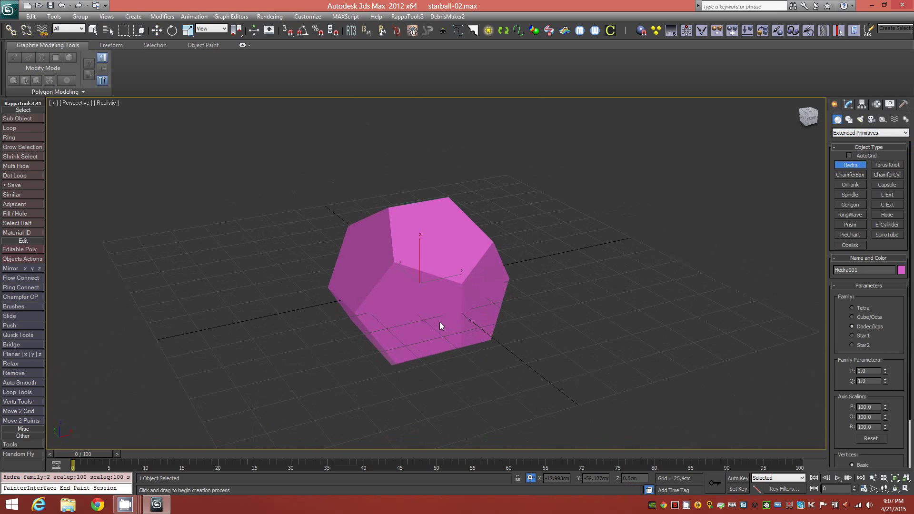
{"action": "key", "text": "w"}
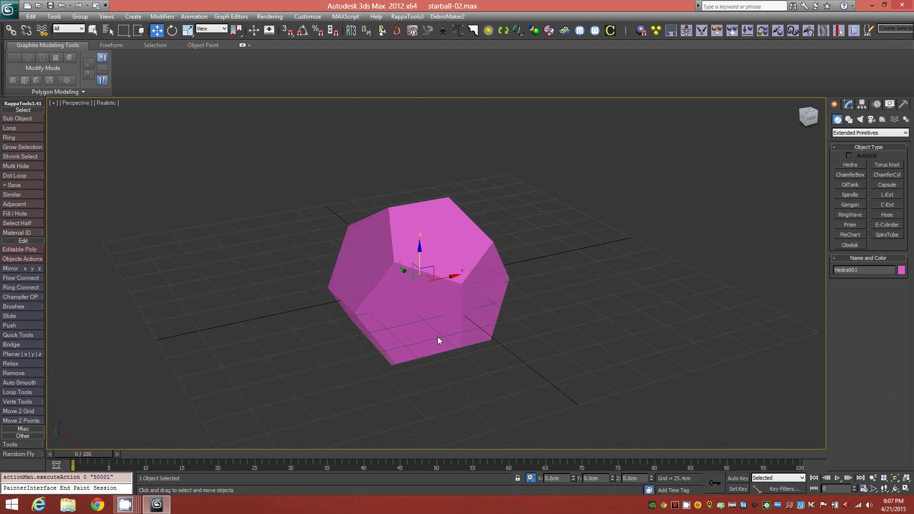
Step: Apply the first grey default material slot to the dodecahedron
{"action": "left_click_drag", "start_coordinate": [420, 251], "coordinate": [419, 187]}
{"action": "key", "text": "ctrl+z"}
{"action": "key", "text": "m"}
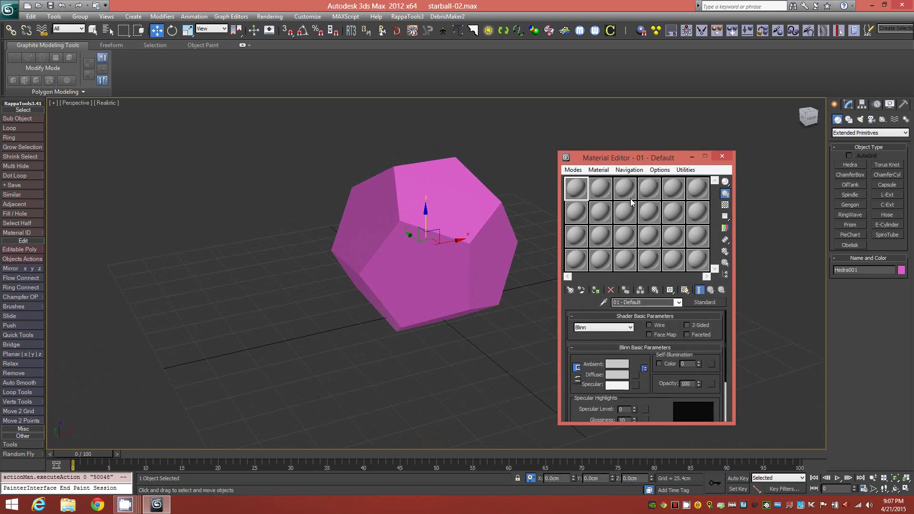
{"action": "left_click_drag", "start_coordinate": [466, 207], "coordinate": [467, 208]}
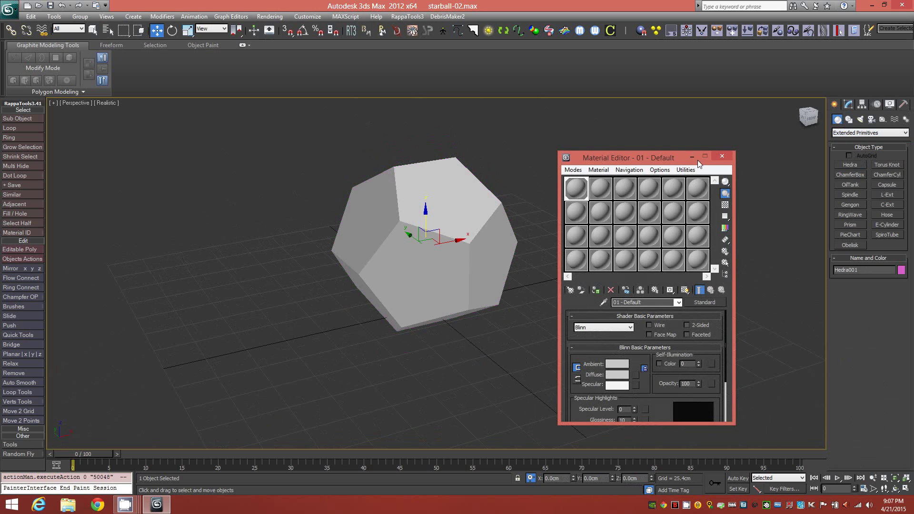
{"action": "left_click", "coordinate": [722, 156]}
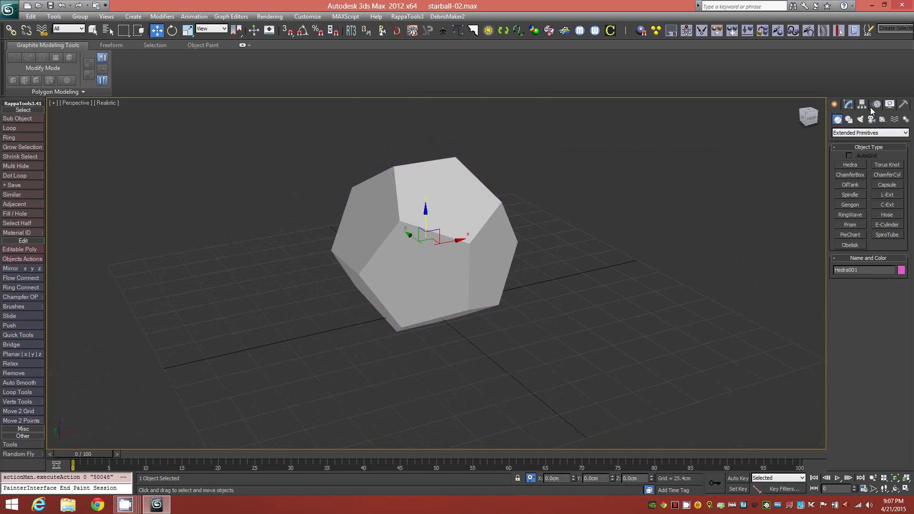
Step: Change the Hedra's object colour to black and turn on edged faces display
{"action": "left_click", "coordinate": [851, 105]}
{"action": "left_click", "coordinate": [908, 119]}
{"action": "left_click", "coordinate": [529, 272]}
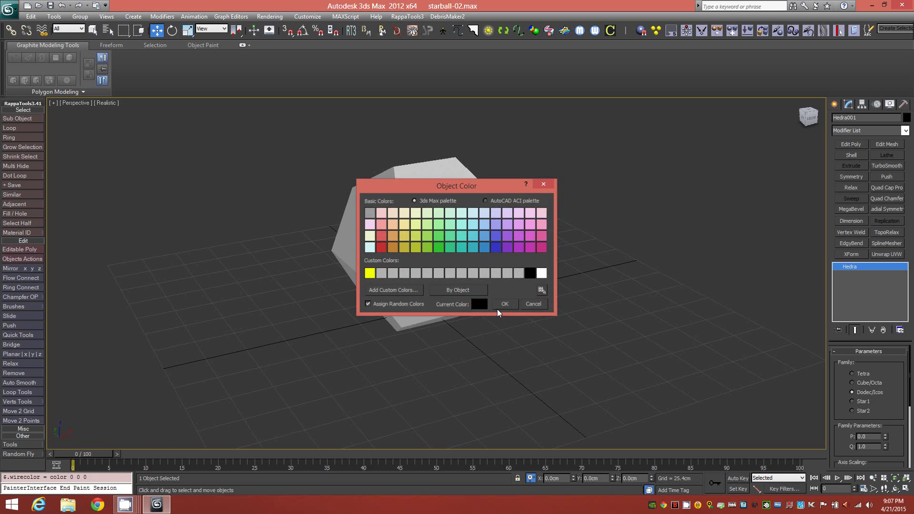
{"action": "left_click", "coordinate": [506, 305]}
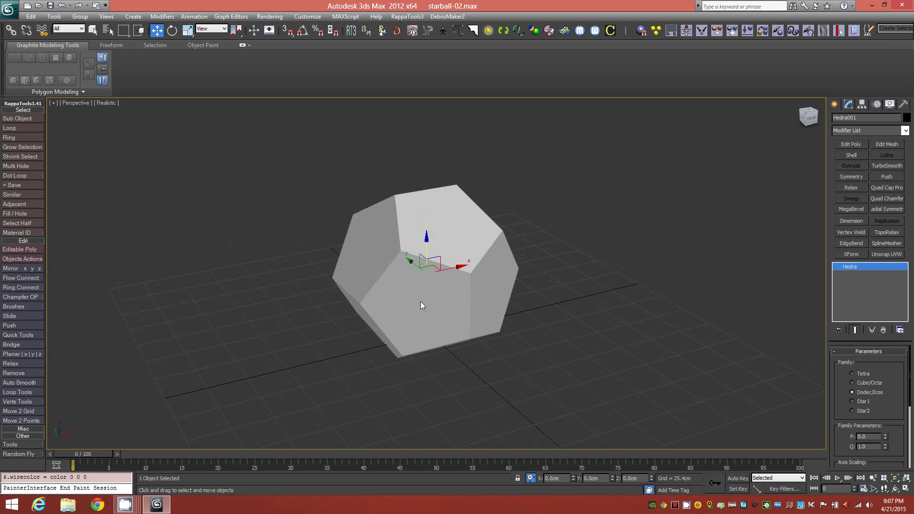
{"action": "left_click", "coordinate": [596, 312]}
{"action": "key", "text": "F4"}
{"action": "mouse_move", "coordinate": [473, 295]}
{"action": "middle_mouse_down", "text": "alt"}
{"action": "mouse_move", "coordinate": [439, 327]}
{"action": "mouse_move", "coordinate": [473, 320]}
{"action": "mouse_move", "coordinate": [450, 296]}
{"action": "mouse_move", "coordinate": [463, 299]}
{"action": "mouse_move", "coordinate": [461, 335]}
{"action": "mouse_move", "coordinate": [410, 301]}
{"action": "mouse_move", "coordinate": [466, 298]}
{"action": "middle_mouse_up", "text": "alt"}
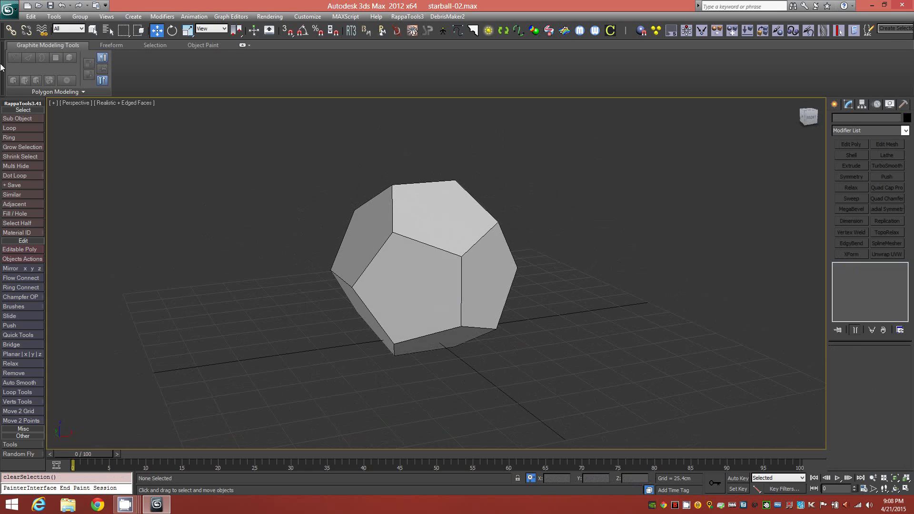
Step: Select the dodecahedron and apply an Edit Poly modifier
{"action": "left_click", "coordinate": [67, 93]}
{"action": "key", "text": "ctrl+a"}
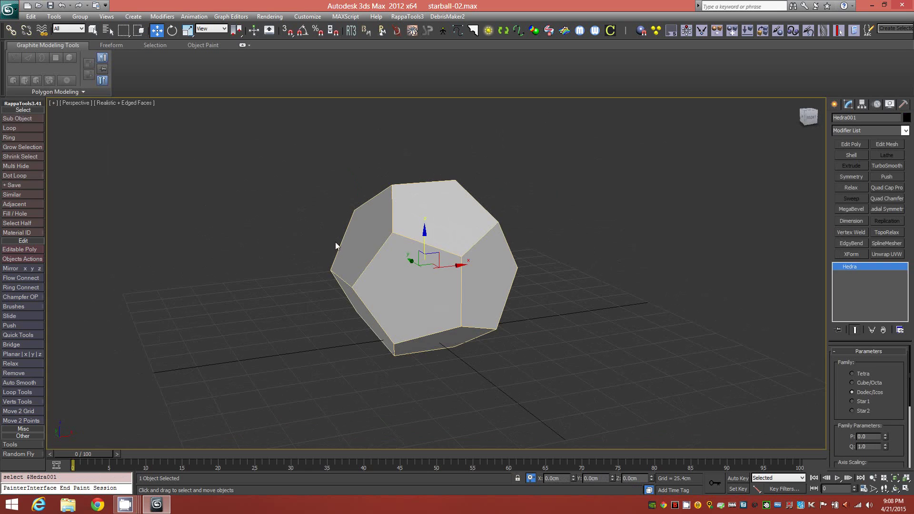
{"action": "left_click", "coordinate": [70, 91]}
{"action": "left_click", "coordinate": [41, 126]}
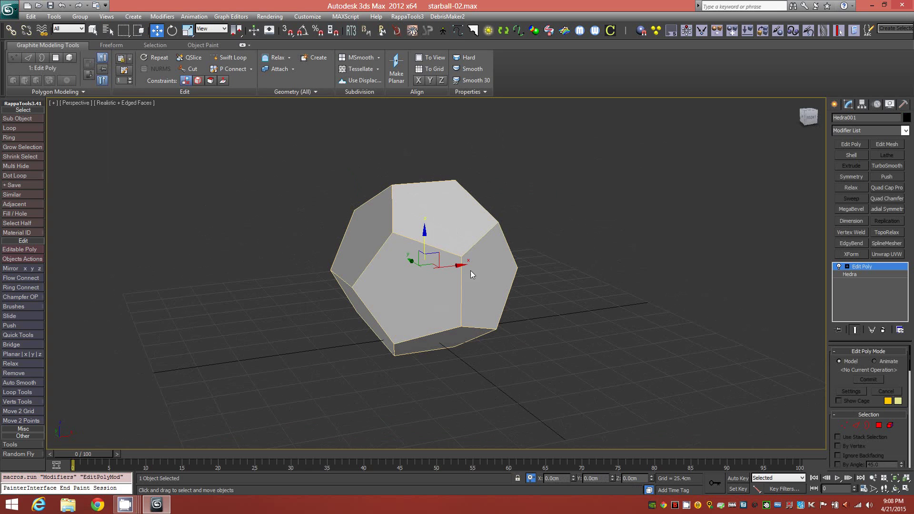
{"action": "middle_click_drag", "start_coordinate": [456, 249], "coordinate": [431, 248], "text": "alt"}
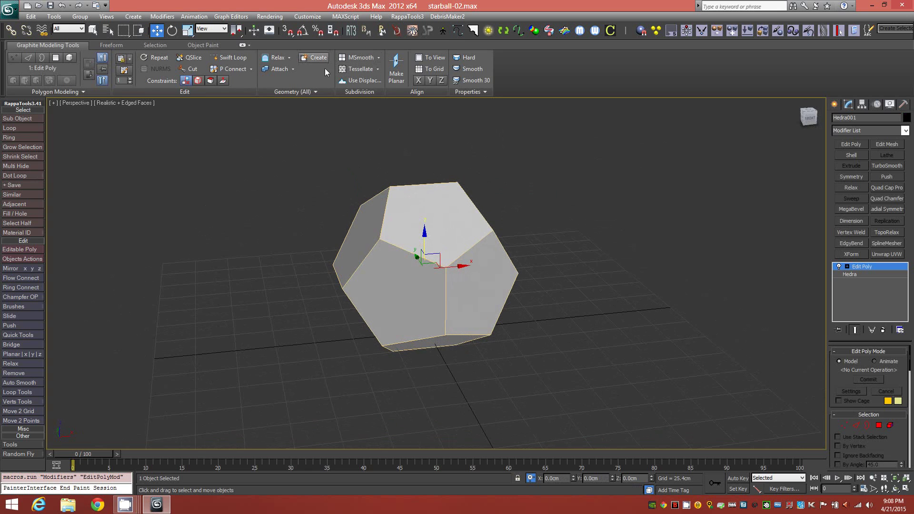
Step: Tessellate the dodecahedron so each pentagon splits into smaller faces
{"action": "left_click", "coordinate": [352, 72], "text": "shift"}
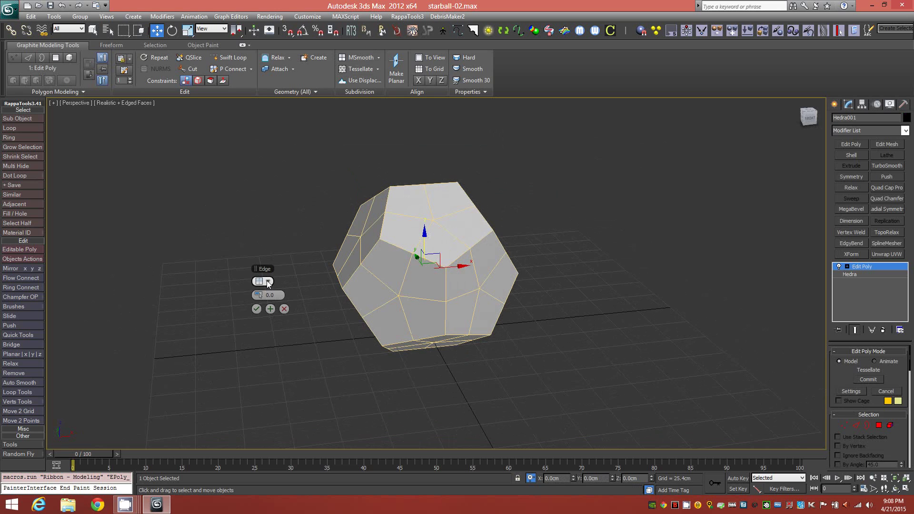
{"action": "left_click", "coordinate": [257, 309]}
{"action": "middle_click_drag", "start_coordinate": [385, 317], "coordinate": [406, 318], "text": "alt"}
Step: Select the five spoke edges of one pentagon, then extend to all similar spokes
{"action": "left_click", "coordinate": [857, 425]}
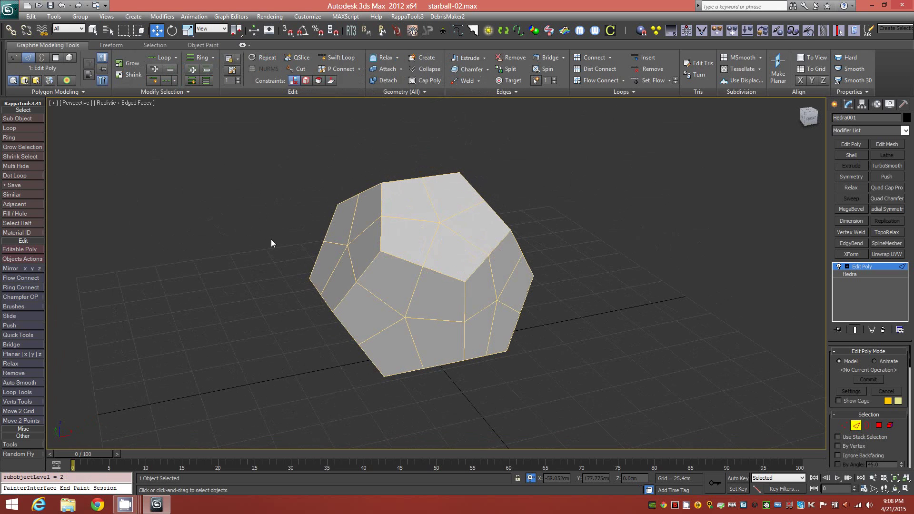
{"action": "left_click", "coordinate": [417, 287]}
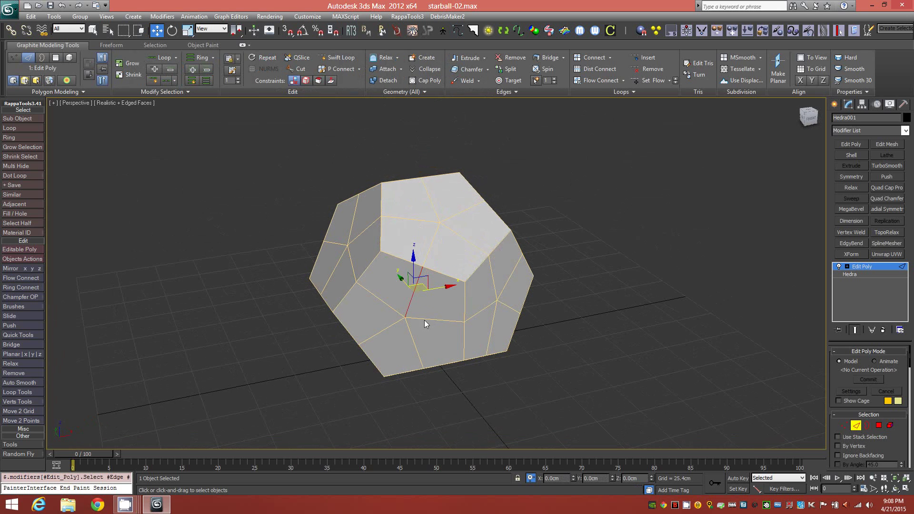
{"action": "left_click", "coordinate": [424, 320], "text": "ctrl"}
{"action": "left_click", "coordinate": [408, 341], "text": "ctrl"}
{"action": "left_click", "coordinate": [381, 331], "text": "ctrl"}
{"action": "left_click", "coordinate": [378, 300], "text": "ctrl"}
{"action": "middle_click_drag", "start_coordinate": [408, 355], "coordinate": [399, 343], "text": "alt"}
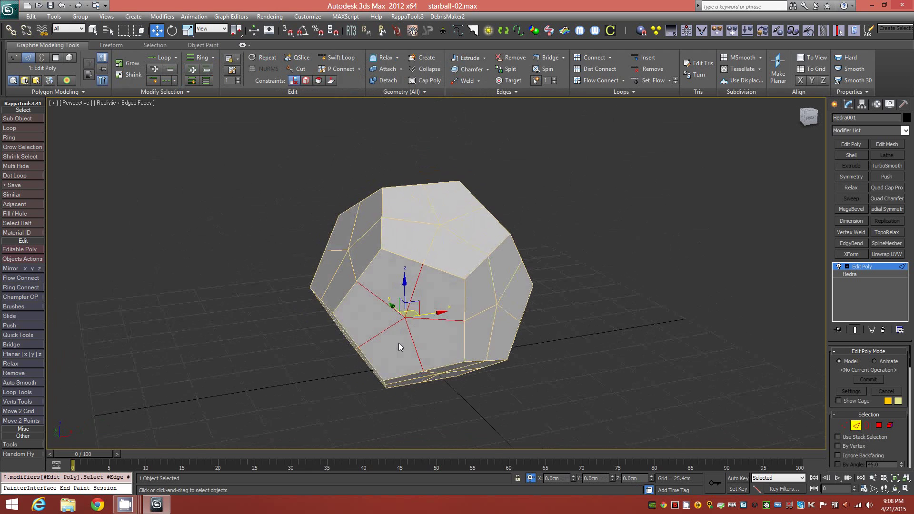
{"action": "left_click", "coordinate": [182, 92]}
{"action": "left_click", "coordinate": [149, 116]}
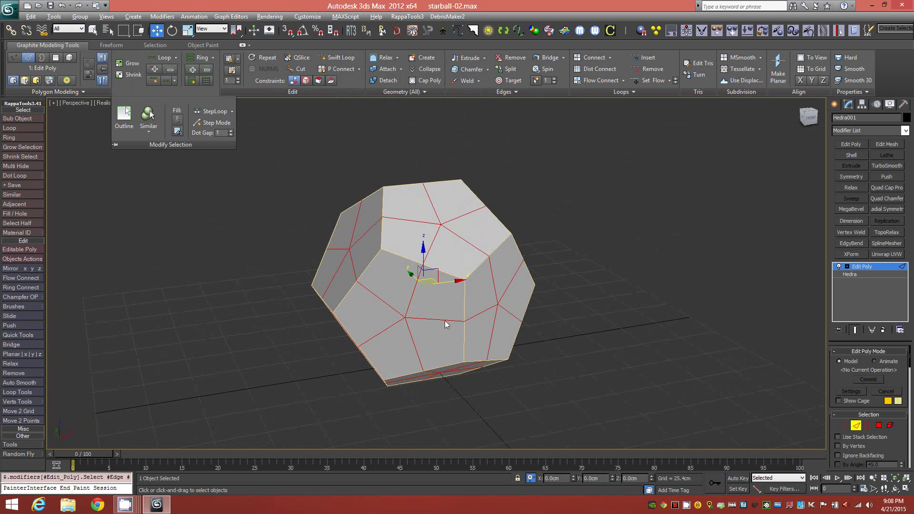
{"action": "mouse_move", "coordinate": [446, 324]}
{"action": "middle_mouse_down", "text": "alt"}
{"action": "mouse_move", "coordinate": [441, 342]}
{"action": "mouse_move", "coordinate": [421, 335]}
{"action": "mouse_move", "coordinate": [444, 337]}
{"action": "mouse_move", "coordinate": [452, 328]}
{"action": "mouse_move", "coordinate": [431, 326]}
{"action": "mouse_move", "coordinate": [452, 324]}
{"action": "middle_mouse_up", "text": "alt"}
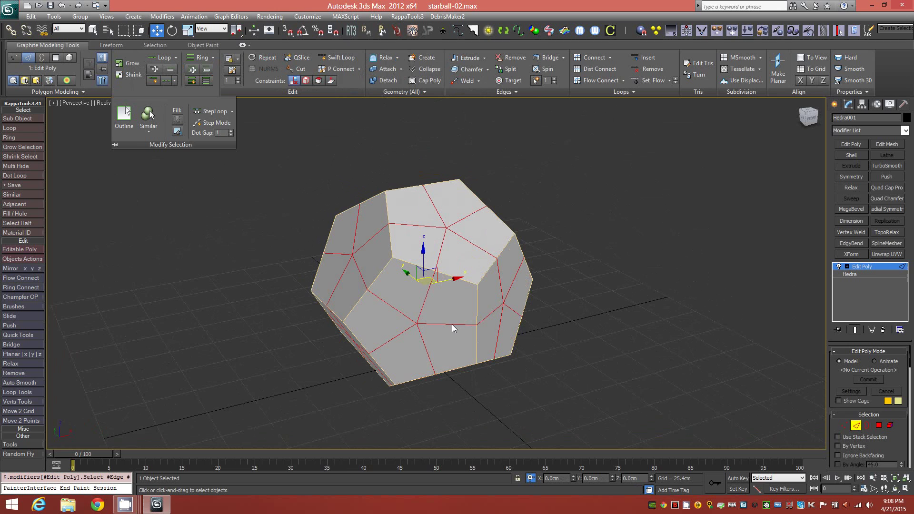
Step: Connect the spoke edges with 3 segments and pinch 20
{"action": "left_click", "coordinate": [591, 58], "text": "shift"}
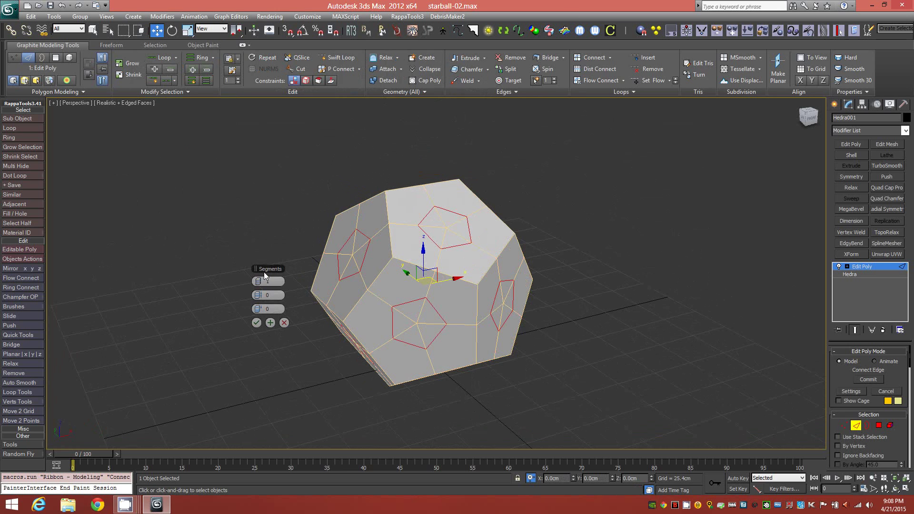
{"action": "left_click_drag", "start_coordinate": [267, 270], "coordinate": [249, 270]}
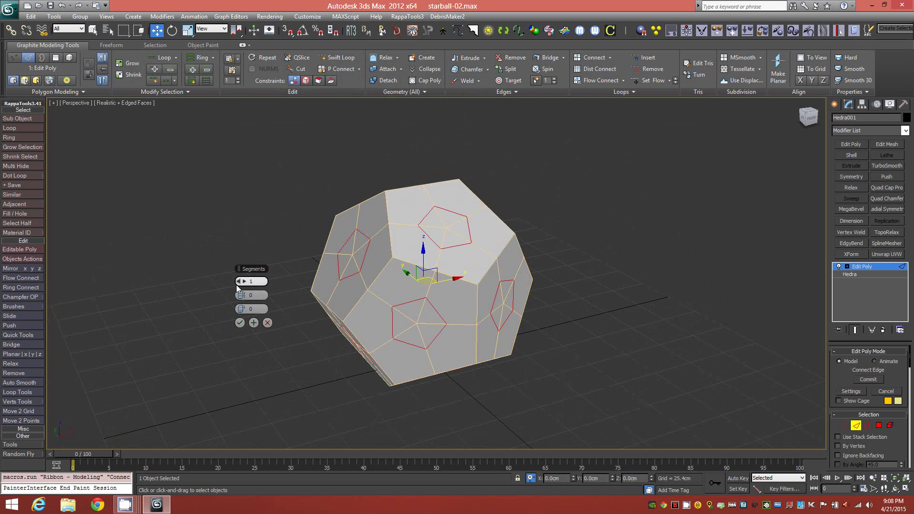
{"action": "left_click", "coordinate": [243, 281]}
{"action": "left_click", "coordinate": [244, 281]}
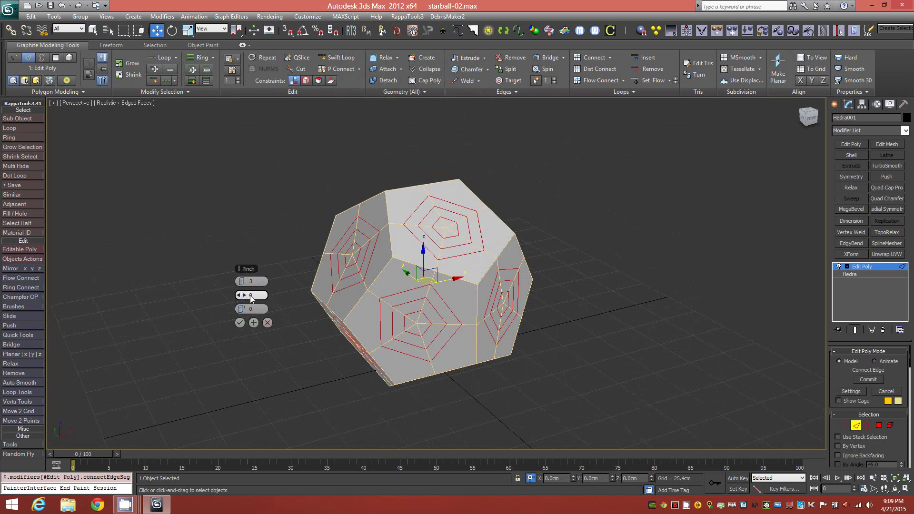
{"action": "left_click", "coordinate": [251, 294]}
{"action": "left_click", "coordinate": [237, 322]}
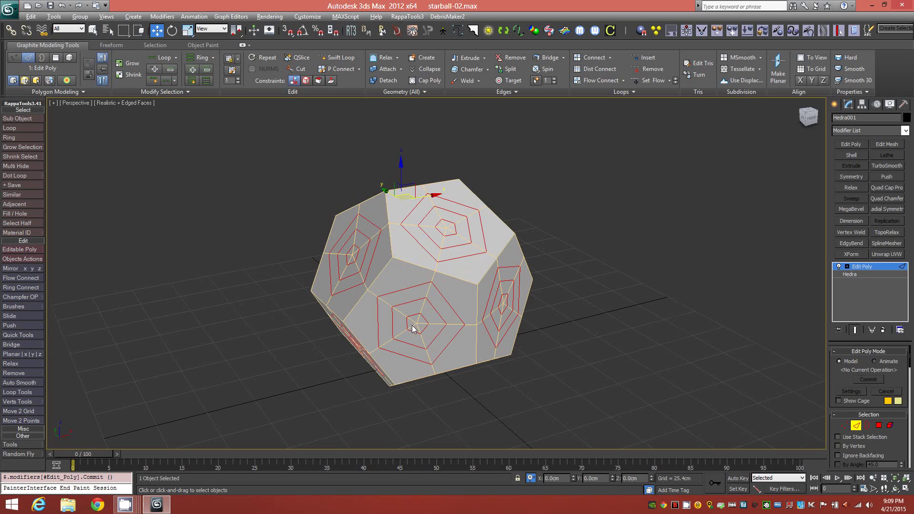
{"action": "scroll", "coordinate": [412, 323], "scroll_direction": "up", "scroll_amount": 5}
{"action": "mouse_move", "coordinate": [425, 323]}
{"action": "middle_mouse_down", "text": "alt"}
{"action": "mouse_move", "coordinate": [392, 322]}
{"action": "mouse_move", "coordinate": [435, 315]}
{"action": "middle_mouse_up", "text": "alt"}
{"action": "scroll", "coordinate": [434, 316], "scroll_direction": "down", "scroll_amount": 3}
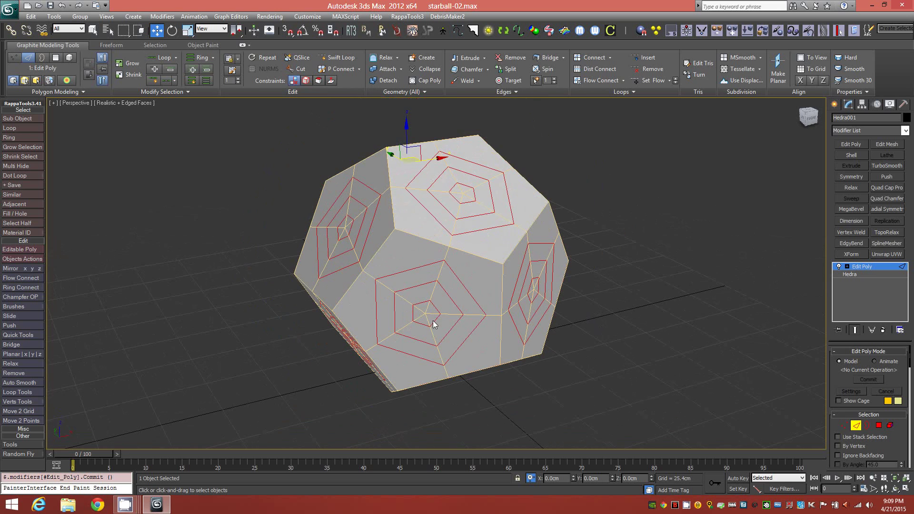
Step: Select one pentagon edge loop, then the matching loop on every face
{"action": "left_click", "coordinate": [460, 296]}
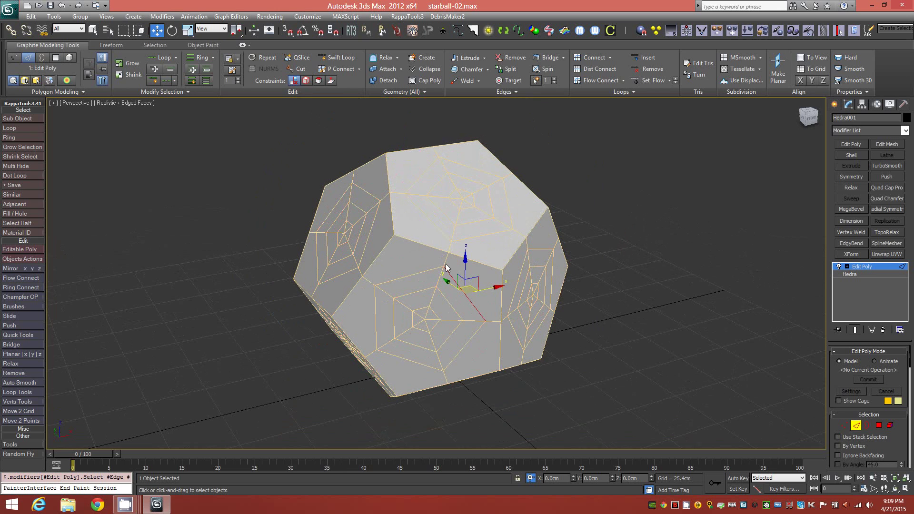
{"action": "key", "text": "alt+l"}
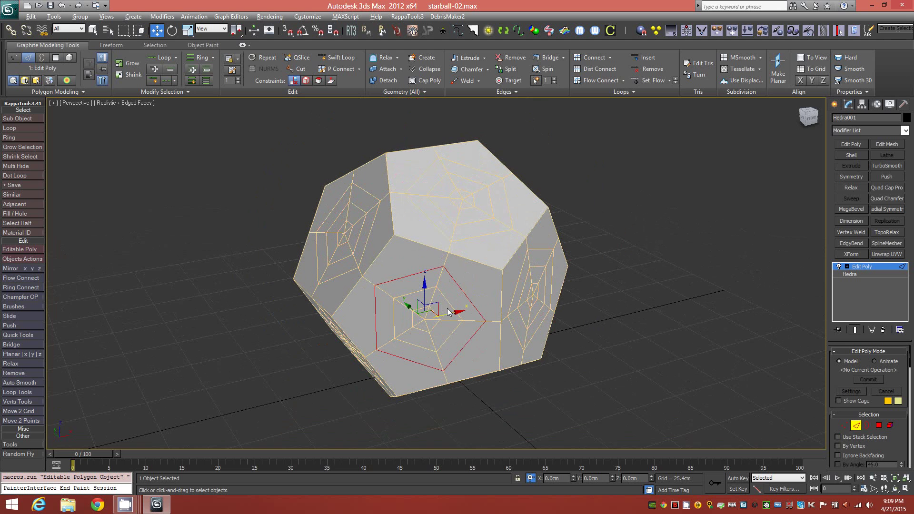
{"action": "mouse_move", "coordinate": [447, 319]}
{"action": "middle_mouse_down", "text": "alt"}
{"action": "mouse_move", "coordinate": [453, 331]}
{"action": "mouse_move", "coordinate": [435, 323]}
{"action": "middle_mouse_up", "text": "alt"}
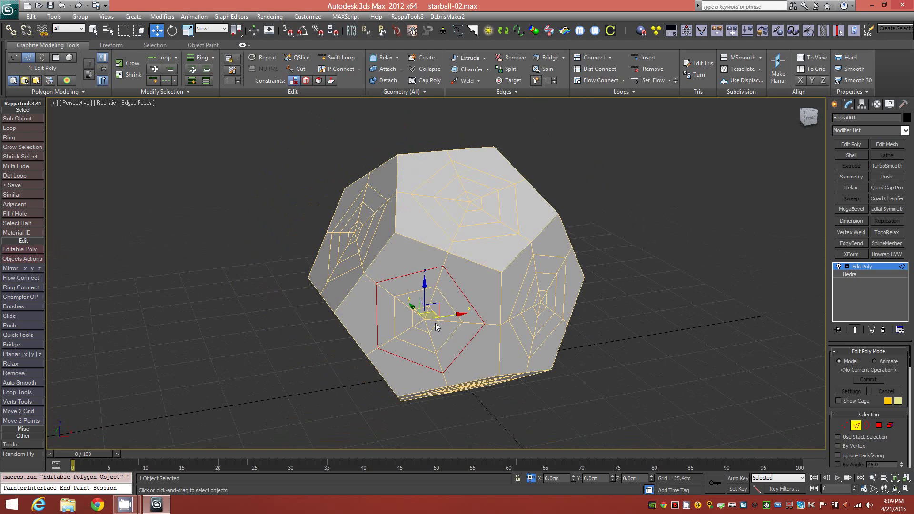
{"action": "left_click", "coordinate": [185, 93]}
{"action": "left_click", "coordinate": [148, 115]}
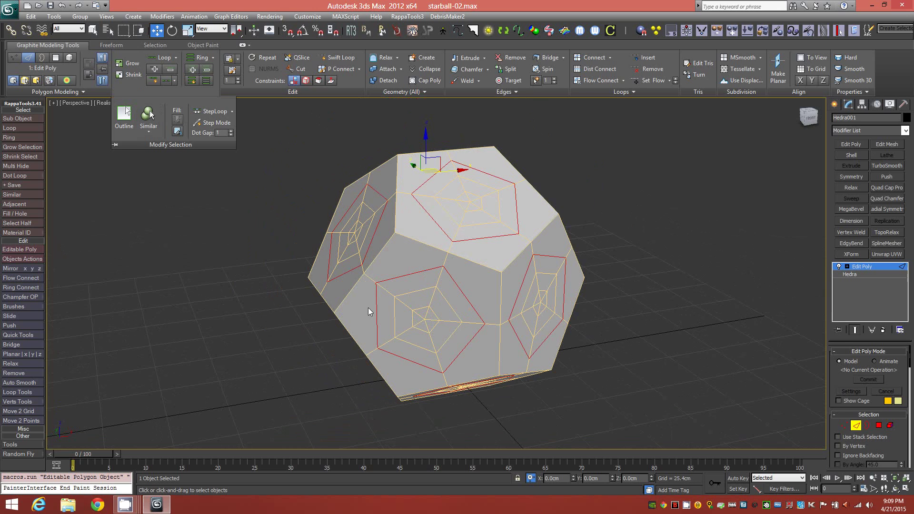
{"action": "key", "text": "e"}
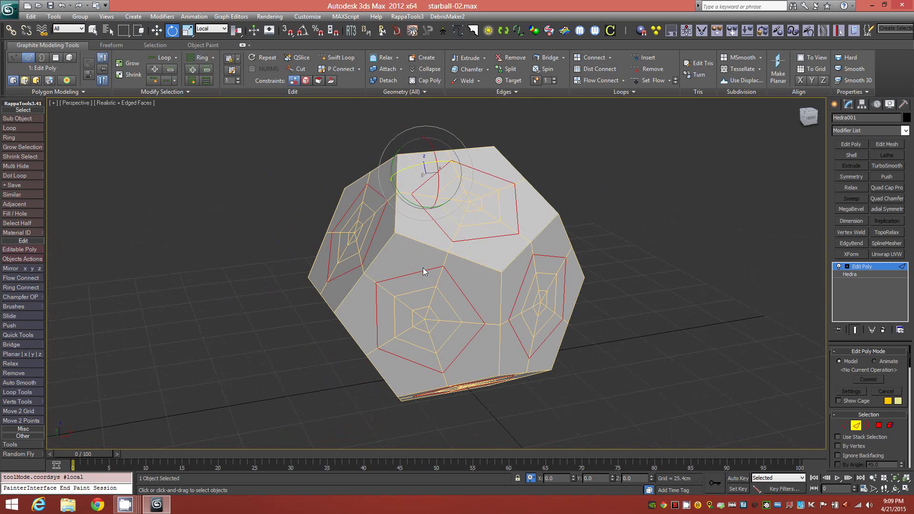
Step: Set the reference coordinates to Local with Use Selection Center pivot
{"action": "left_click", "coordinate": [217, 29]}
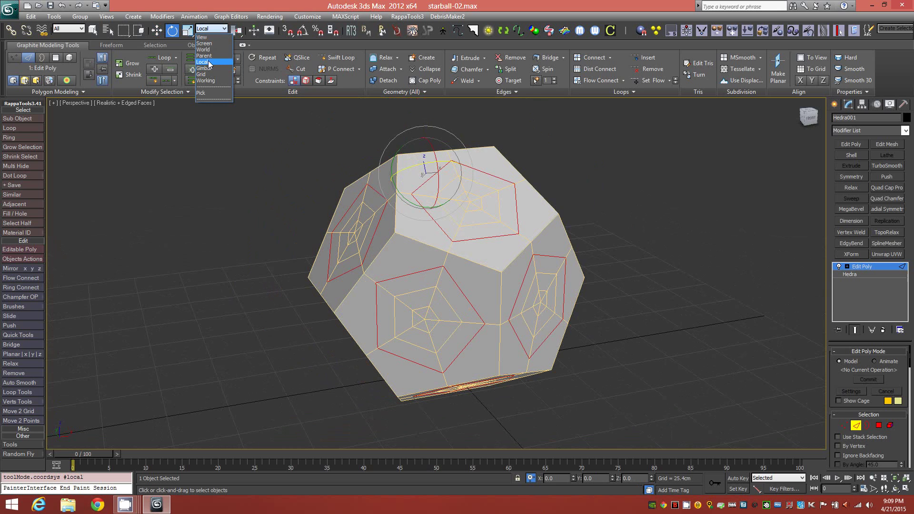
{"action": "left_click", "coordinate": [209, 63]}
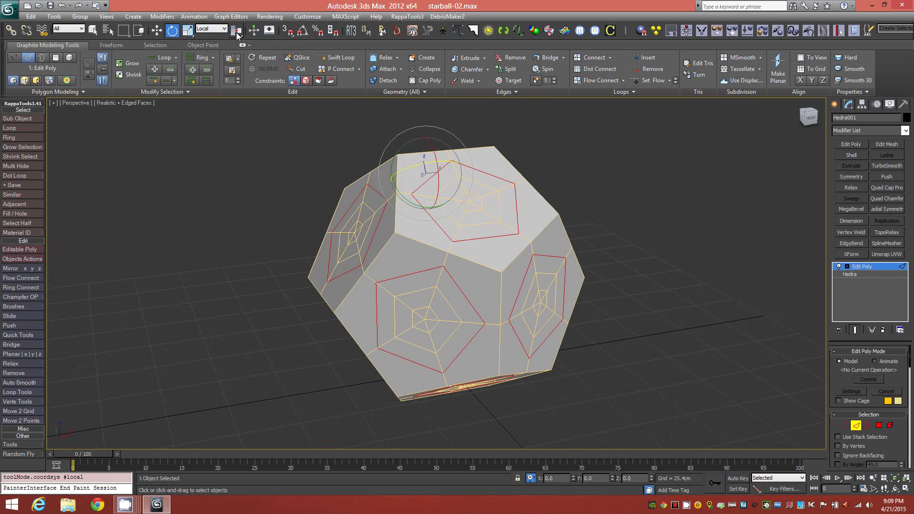
{"action": "left_click_drag", "start_coordinate": [237, 34], "coordinate": [235, 54]}
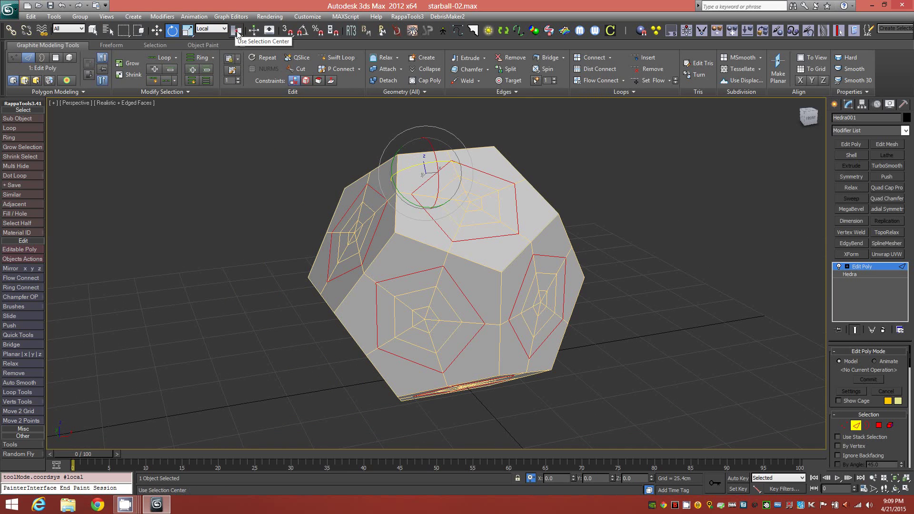
{"action": "left_click", "coordinate": [347, 224]}
Step: Rotate the selected pentagon rings 20 degrees about Z
{"action": "left_click", "coordinate": [425, 345]}
{"action": "key", "text": "alt"}
{"action": "key", "text": "alt"}
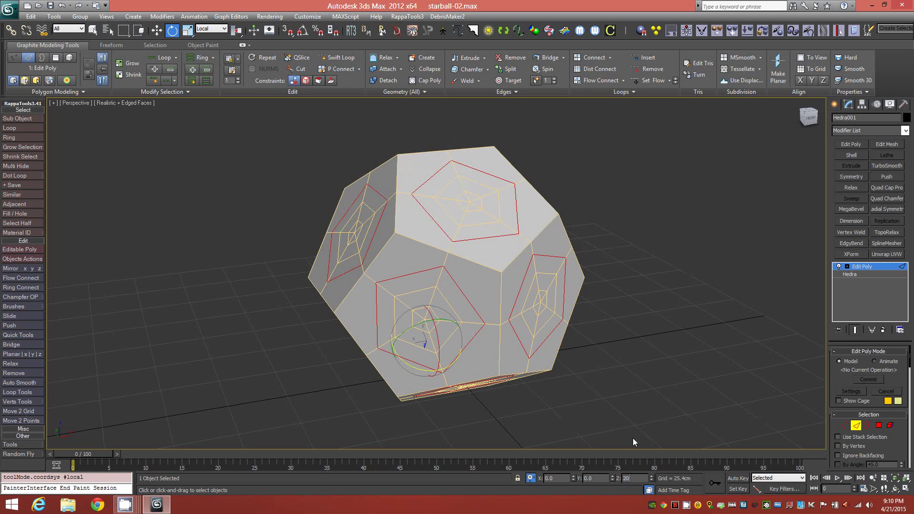
{"action": "key", "text": "Return"}
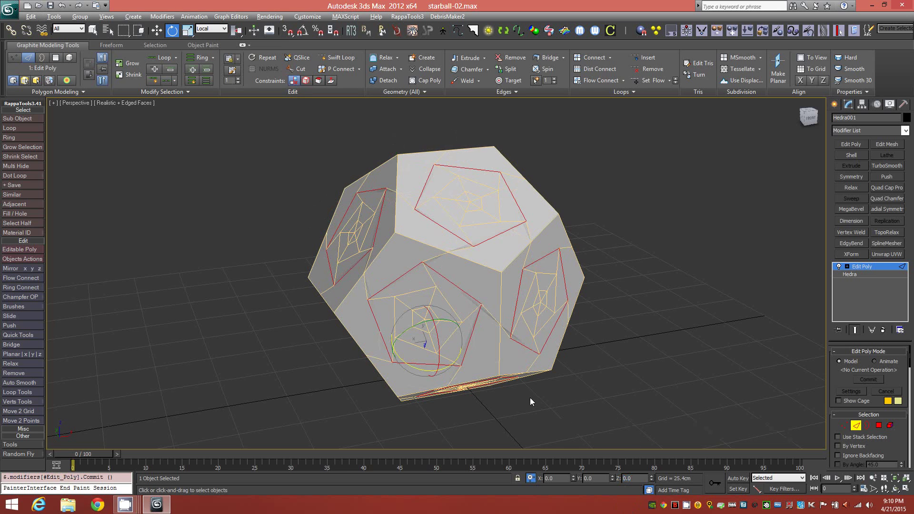
{"action": "middle_click_drag", "start_coordinate": [530, 398], "coordinate": [522, 395], "text": "alt"}
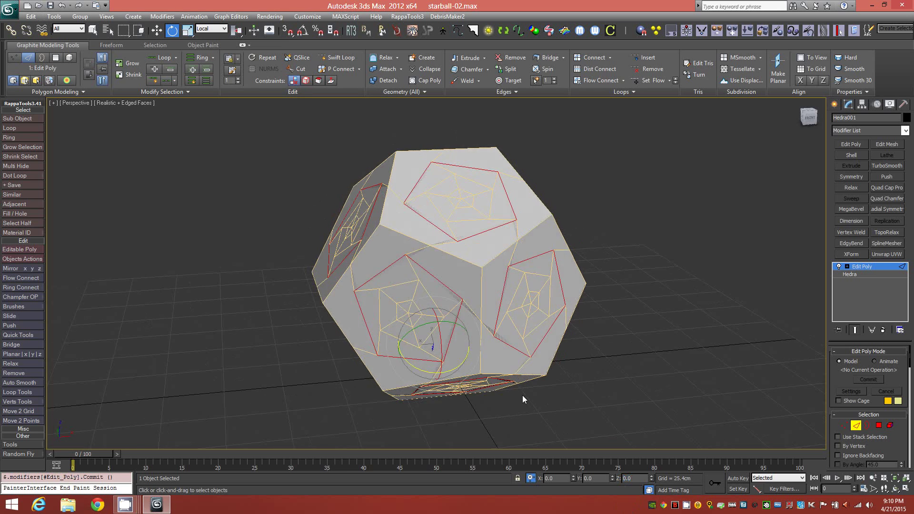
{"action": "left_click", "coordinate": [427, 307]}
Step: Select the next pentagon ring on every face and rotate it 45 degrees
{"action": "key", "text": "alt+l"}
{"action": "left_click", "coordinate": [185, 94]}
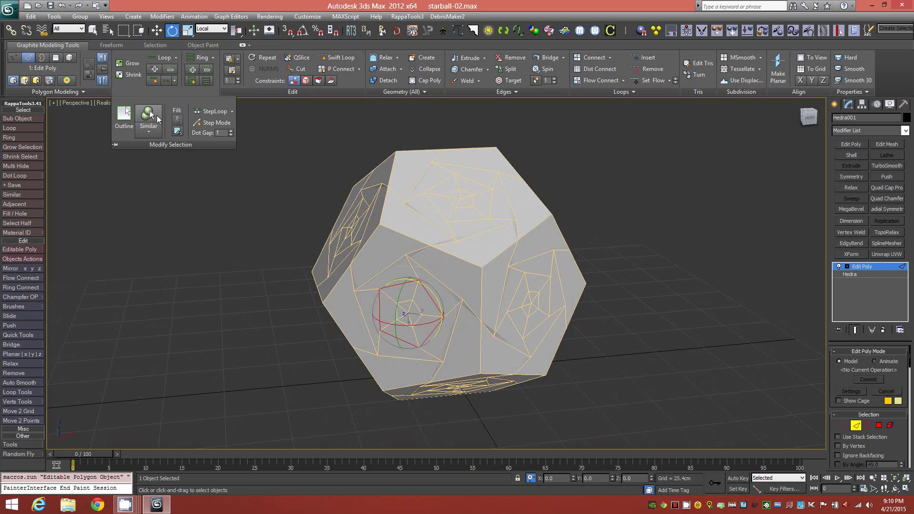
{"action": "left_click", "coordinate": [151, 118]}
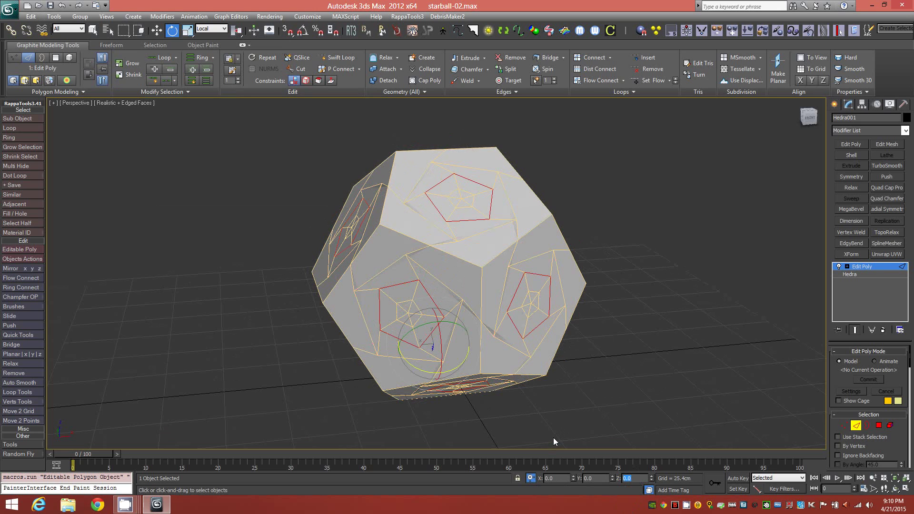
{"action": "type", "text": "45"}
{"action": "key", "text": "Return"}
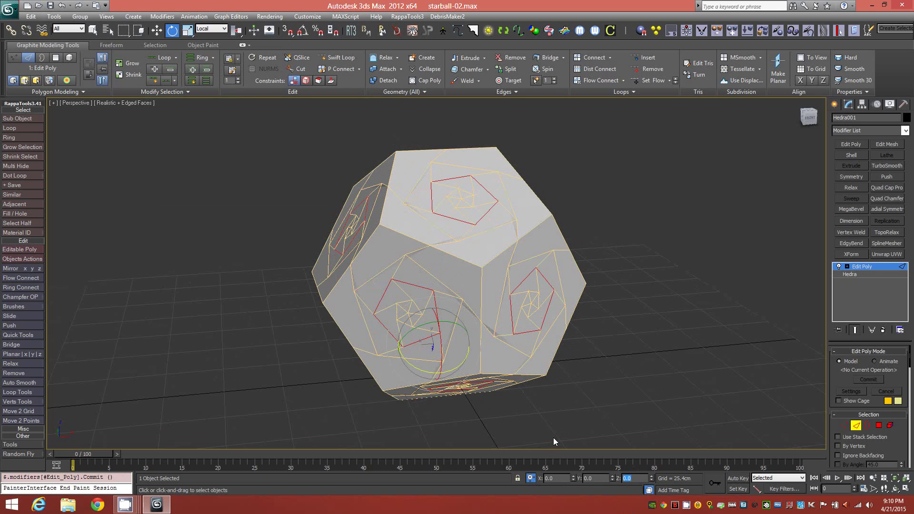
{"action": "scroll", "coordinate": [512, 402], "scroll_direction": "up", "scroll_amount": 2}
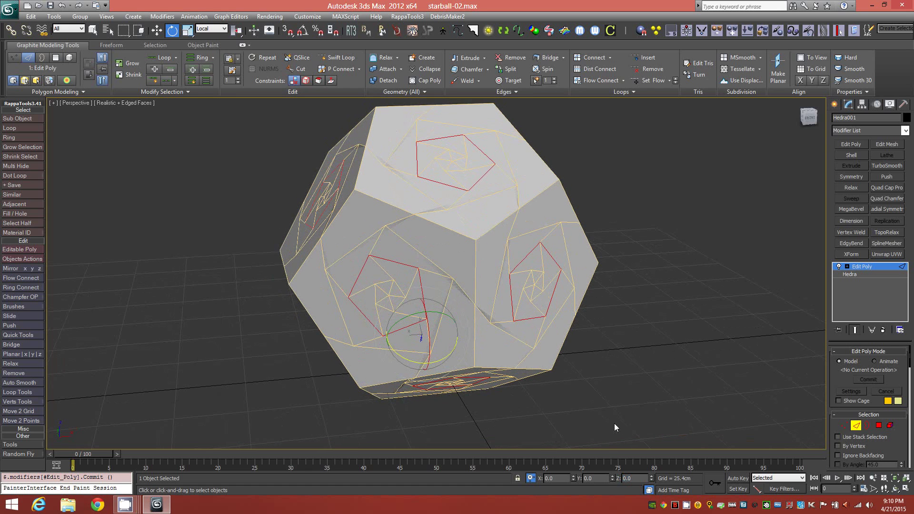
Step: Step the ring selection to the innermost pentagon rings and rotate them 90 degrees
{"action": "scroll", "coordinate": [906, 358], "scroll_direction": "down", "scroll_amount": 3}
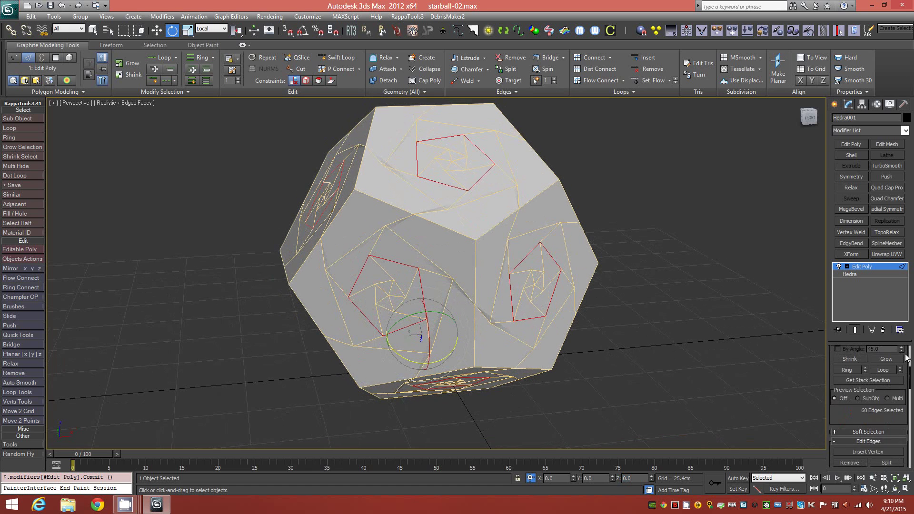
{"action": "left_click_drag", "start_coordinate": [906, 358], "coordinate": [906, 403]}
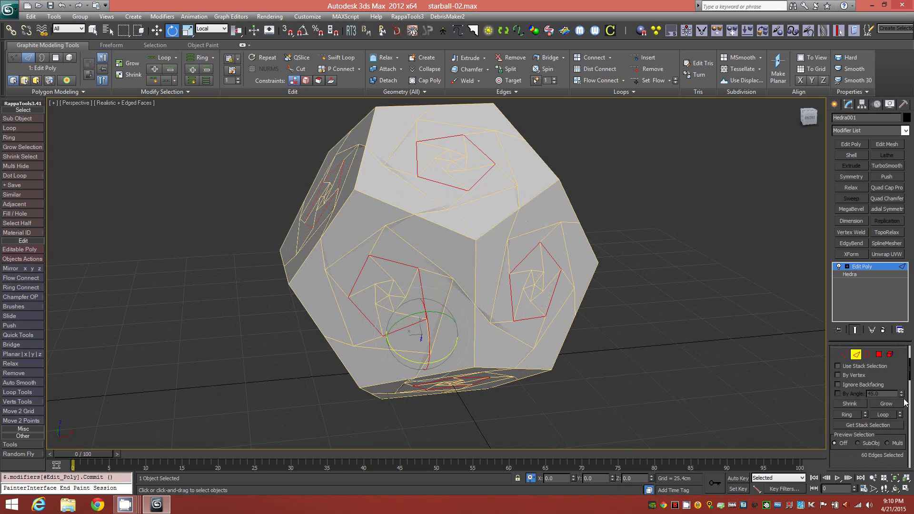
{"action": "left_click", "coordinate": [867, 413]}
{"action": "left_click", "coordinate": [867, 416]}
{"action": "left_click", "coordinate": [866, 416]}
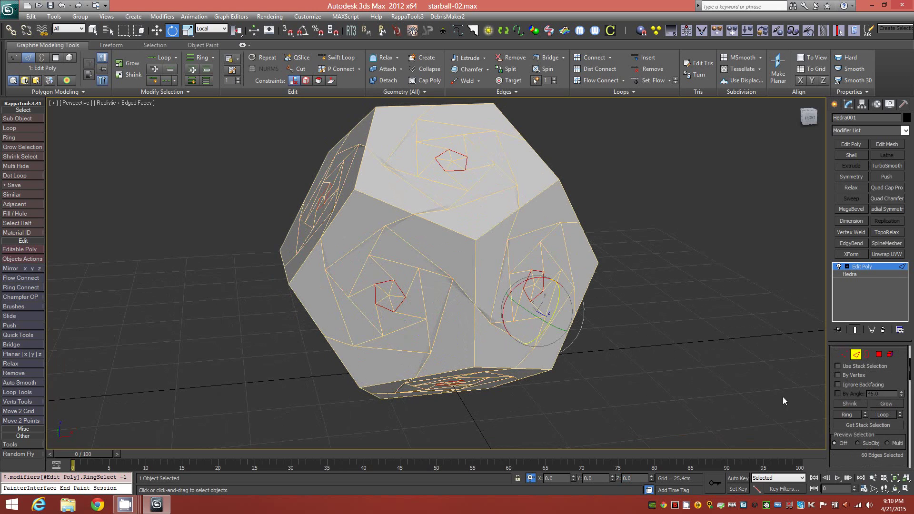
{"action": "left_click", "coordinate": [866, 412]}
{"action": "left_click", "coordinate": [866, 412]}
{"action": "left_click", "coordinate": [865, 418]}
{"action": "left_click", "coordinate": [864, 418]}
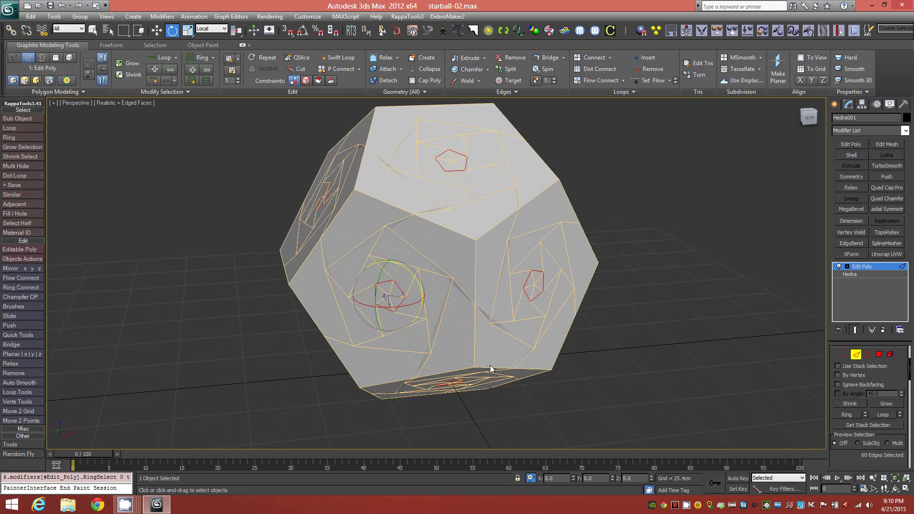
{"action": "scroll", "coordinate": [380, 293], "scroll_direction": "up", "scroll_amount": 3}
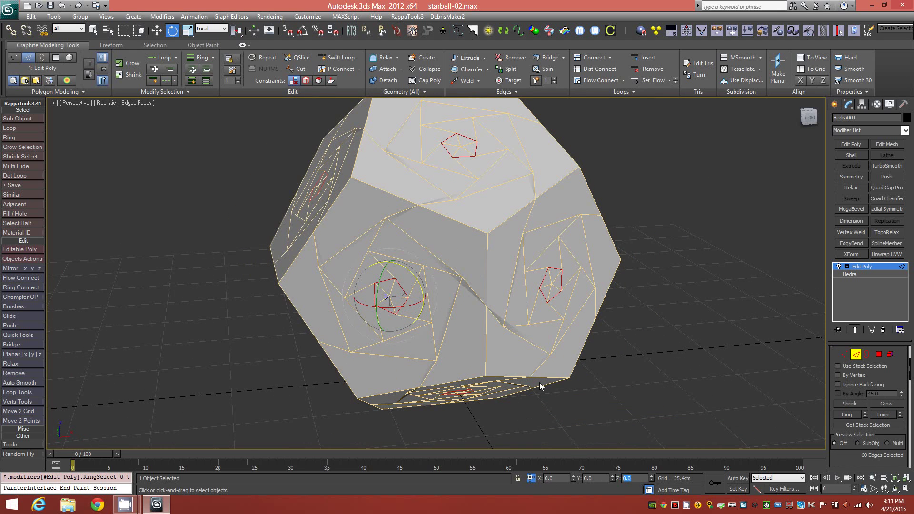
{"action": "type", "text": "90"}
{"action": "key", "text": "Return"}
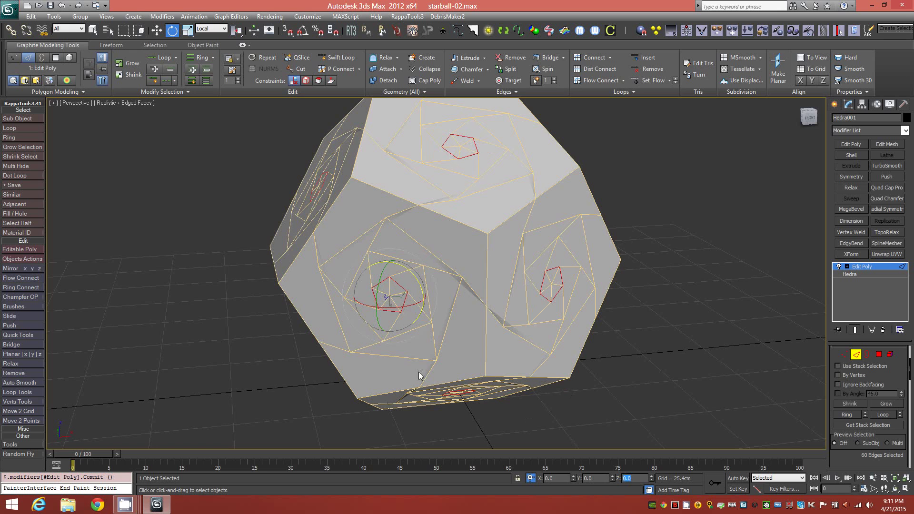
Step: Select one spiral-arm edge, grow and loop it, then select similar spirals on every face
{"action": "middle_click_drag", "start_coordinate": [413, 319], "coordinate": [380, 232], "text": "alt"}
{"action": "middle_click_drag", "start_coordinate": [477, 249], "coordinate": [445, 259], "text": "alt"}
{"action": "left_click", "coordinate": [387, 268]}
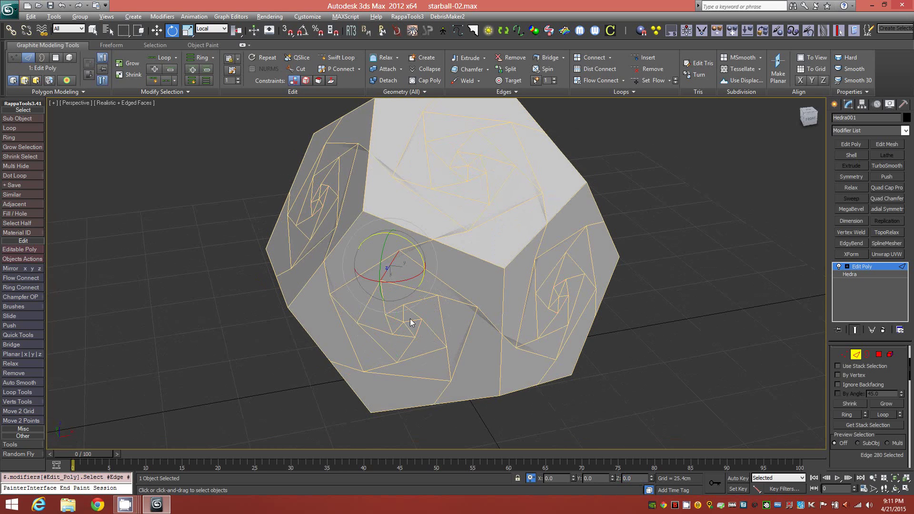
{"action": "key", "text": "alt+r"}
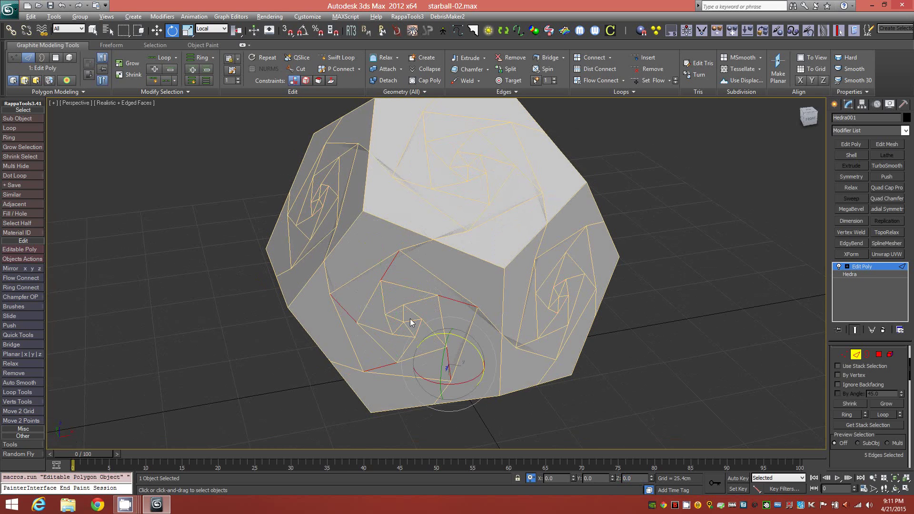
{"action": "left_click", "coordinate": [163, 58]}
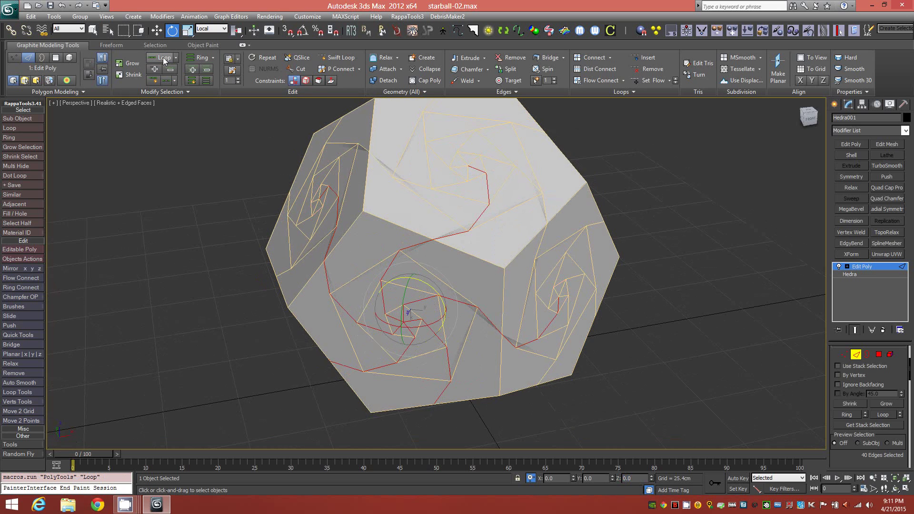
{"action": "left_click", "coordinate": [180, 90]}
{"action": "left_click", "coordinate": [148, 114]}
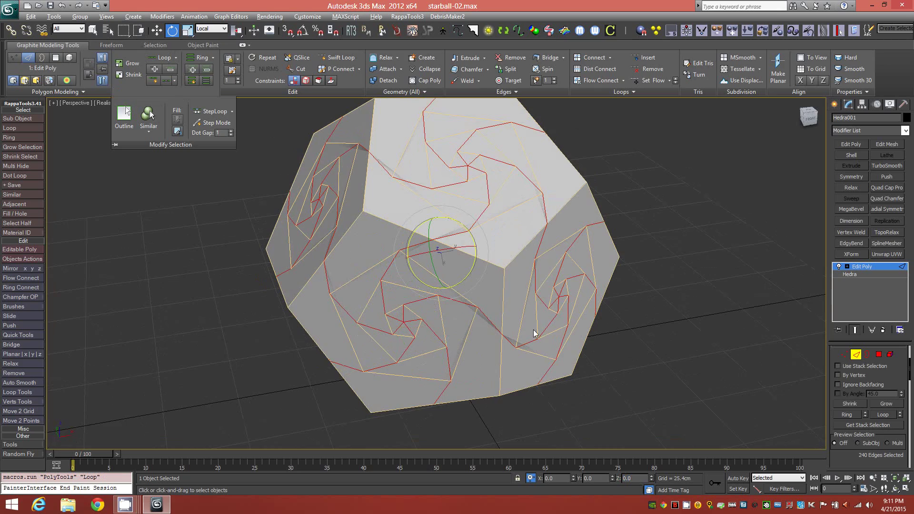
{"action": "middle_click_drag", "start_coordinate": [535, 330], "coordinate": [481, 283], "text": "alt"}
{"action": "scroll", "coordinate": [369, 262], "scroll_direction": "up", "scroll_amount": 3}
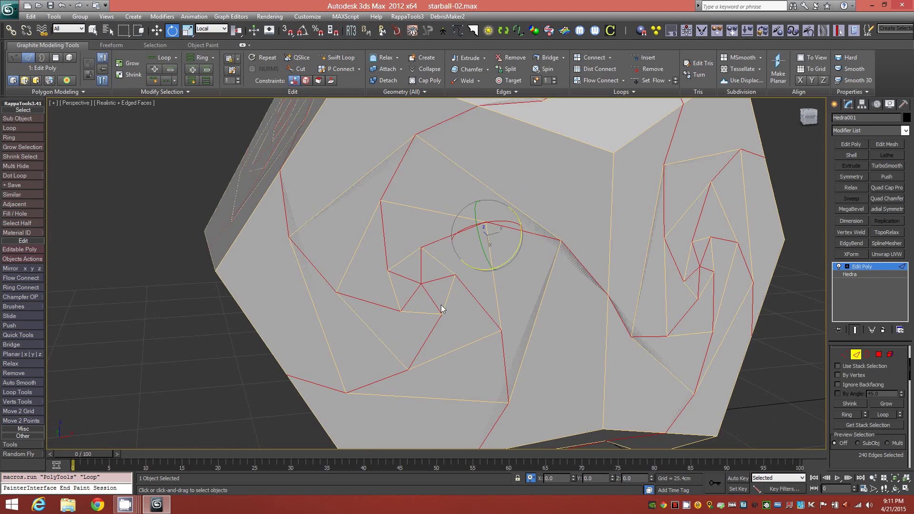
{"action": "scroll", "coordinate": [526, 261], "scroll_direction": "down", "scroll_amount": 4}
{"action": "mouse_move", "coordinate": [527, 261]}
{"action": "middle_mouse_down", "text": "alt"}
{"action": "mouse_move", "coordinate": [523, 303]}
{"action": "mouse_move", "coordinate": [527, 259]}
{"action": "mouse_move", "coordinate": [534, 266]}
{"action": "middle_mouse_up", "text": "alt"}
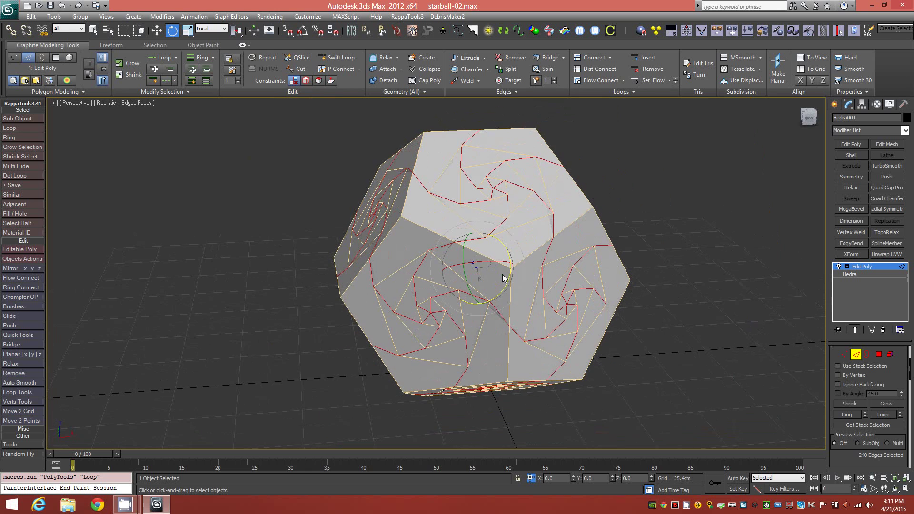
Step: Extrude the spiral edges with height 4.633cm and width 8.494cm
{"action": "left_click", "coordinate": [470, 69], "text": "shift"}
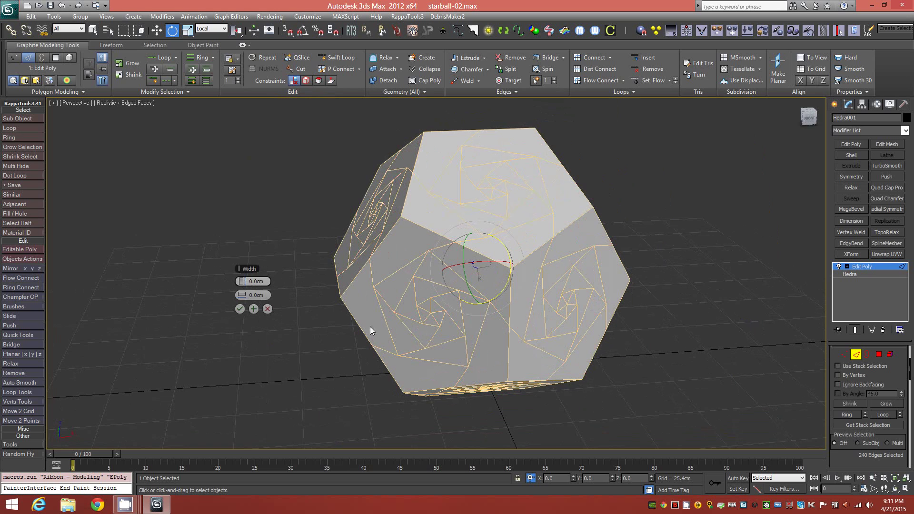
{"action": "left_click_drag", "start_coordinate": [243, 281], "coordinate": [255, 295]}
{"action": "scroll", "coordinate": [398, 301], "scroll_direction": "up", "scroll_amount": 3}
{"action": "scroll", "coordinate": [399, 297], "scroll_direction": "up", "scroll_amount": 2}
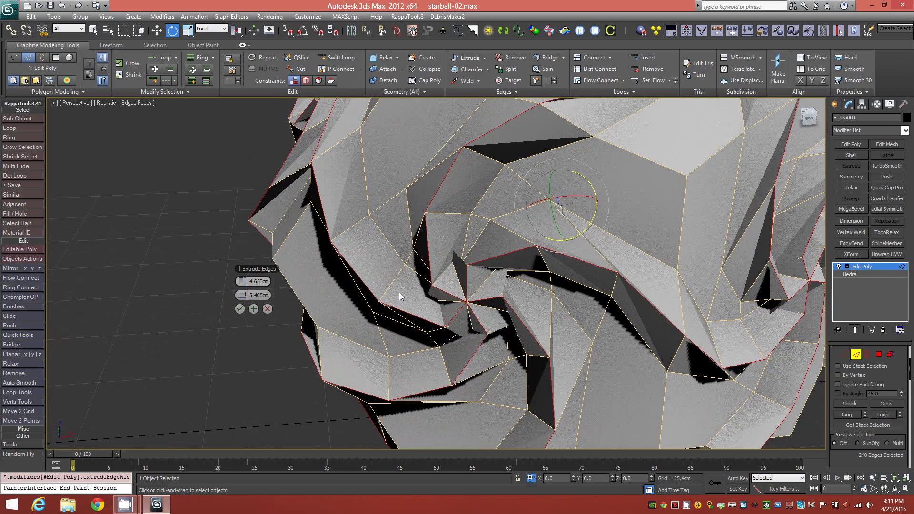
{"action": "right_click", "coordinate": [247, 295]}
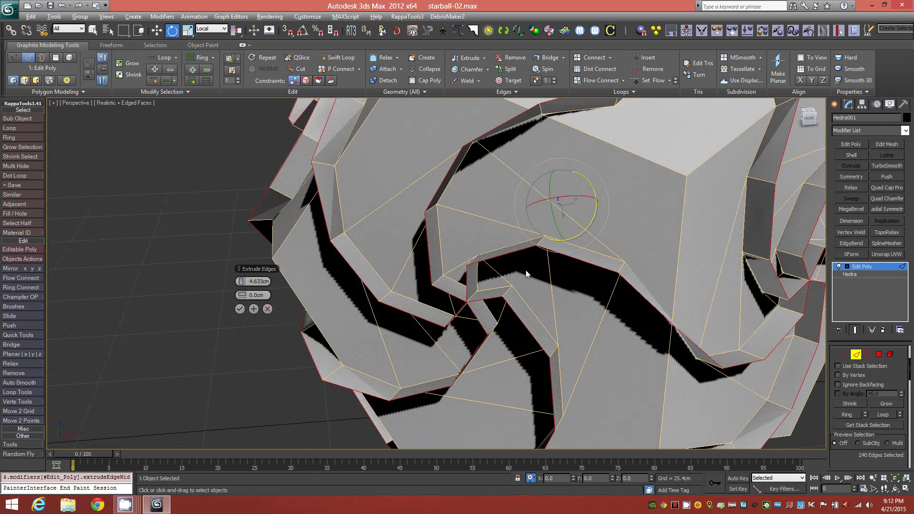
{"action": "middle_click_drag", "start_coordinate": [526, 270], "coordinate": [532, 272], "text": "alt"}
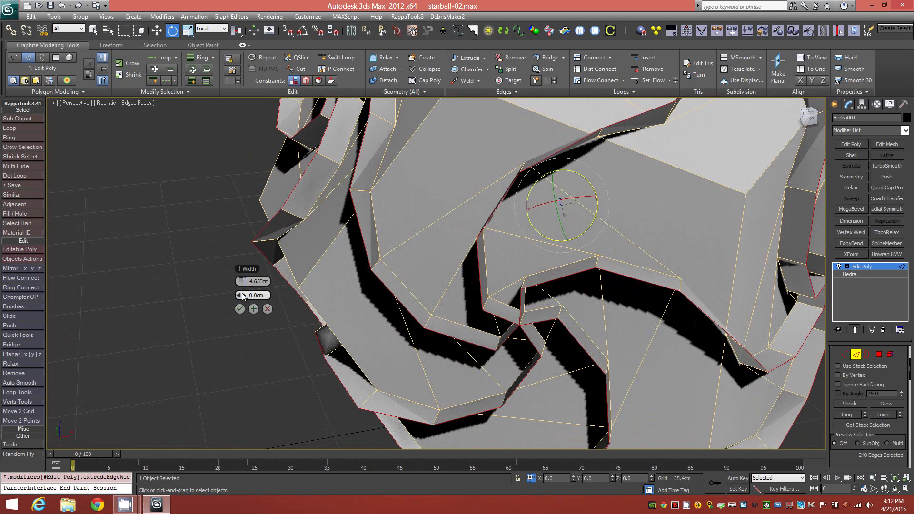
{"action": "left_click_drag", "start_coordinate": [242, 296], "coordinate": [257, 295]}
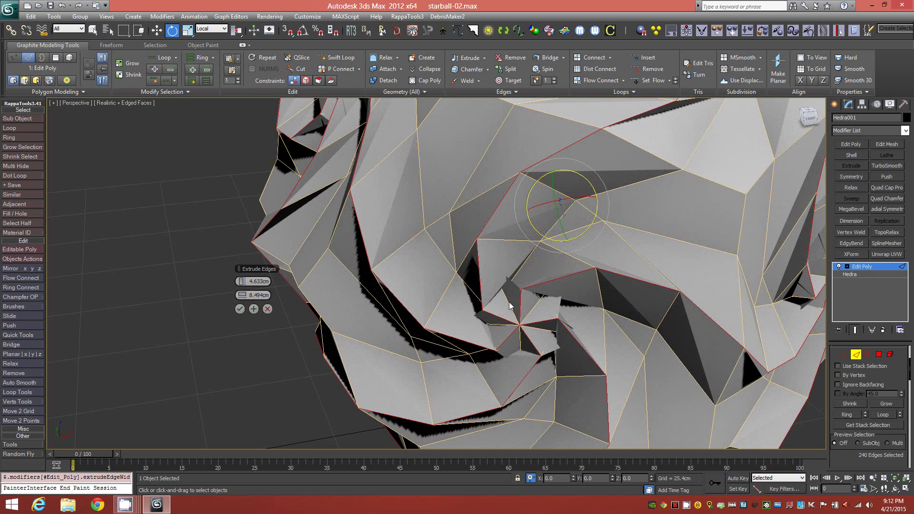
{"action": "left_click", "coordinate": [240, 309]}
{"action": "scroll", "coordinate": [574, 277], "scroll_direction": "down", "scroll_amount": 5}
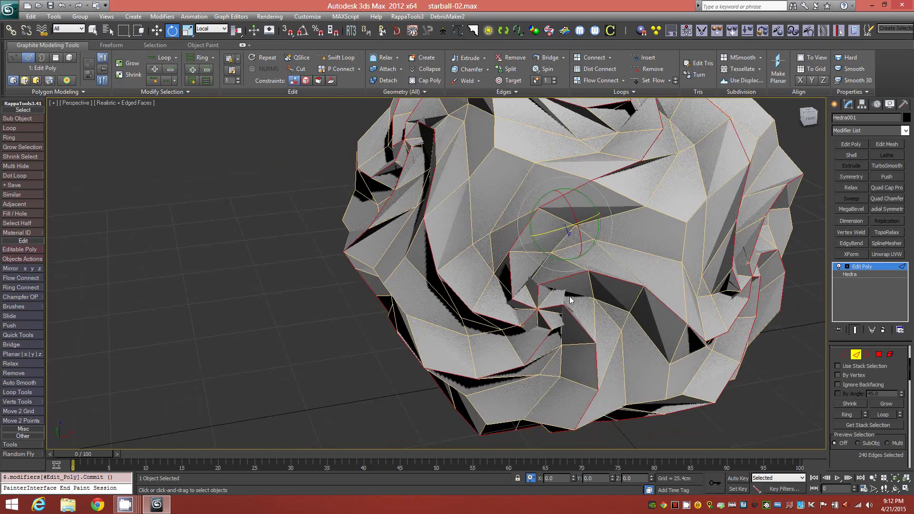
{"action": "middle_click_drag", "start_coordinate": [574, 277], "coordinate": [527, 272], "text": "alt"}
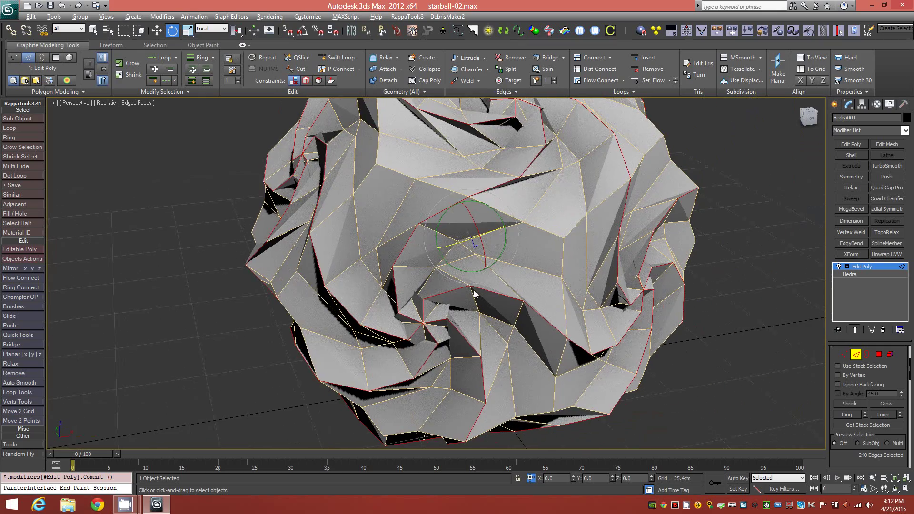
{"action": "mouse_move", "coordinate": [477, 293]}
{"action": "middle_mouse_down", "text": "alt"}
{"action": "mouse_move", "coordinate": [487, 272]}
{"action": "mouse_move", "coordinate": [478, 288]}
{"action": "mouse_move", "coordinate": [443, 302]}
{"action": "mouse_move", "coordinate": [482, 322]}
{"action": "mouse_move", "coordinate": [468, 281]}
{"action": "mouse_move", "coordinate": [477, 285]}
{"action": "middle_mouse_up", "text": "alt"}
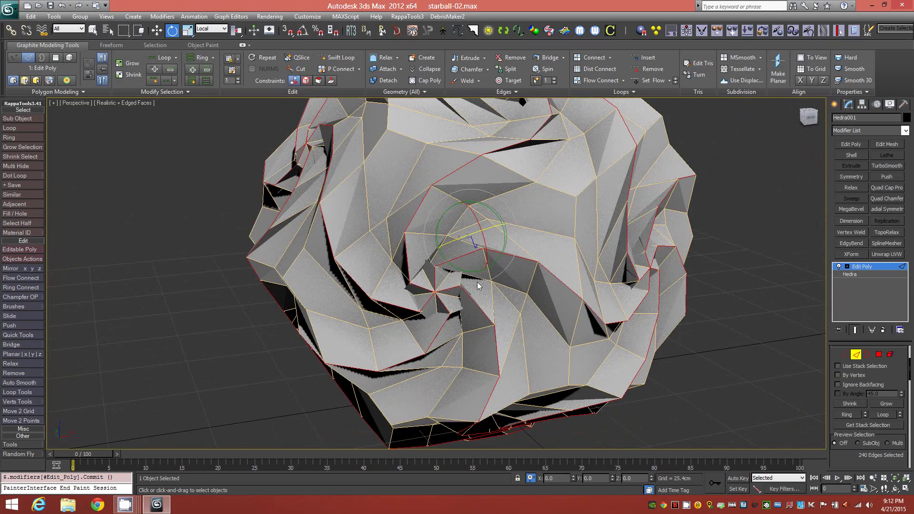
{"action": "middle_click_drag", "start_coordinate": [379, 301], "coordinate": [366, 300], "text": "alt"}
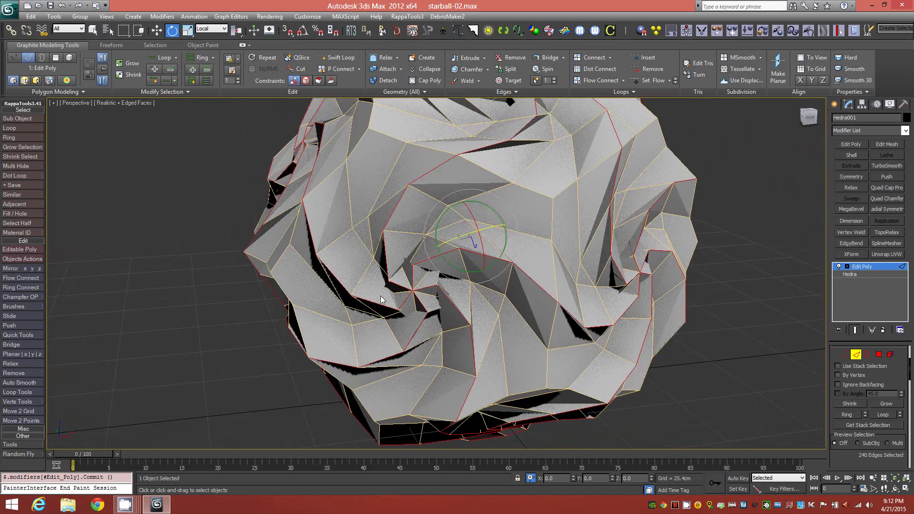
{"action": "middle_click_drag", "start_coordinate": [381, 299], "coordinate": [376, 299], "text": "alt"}
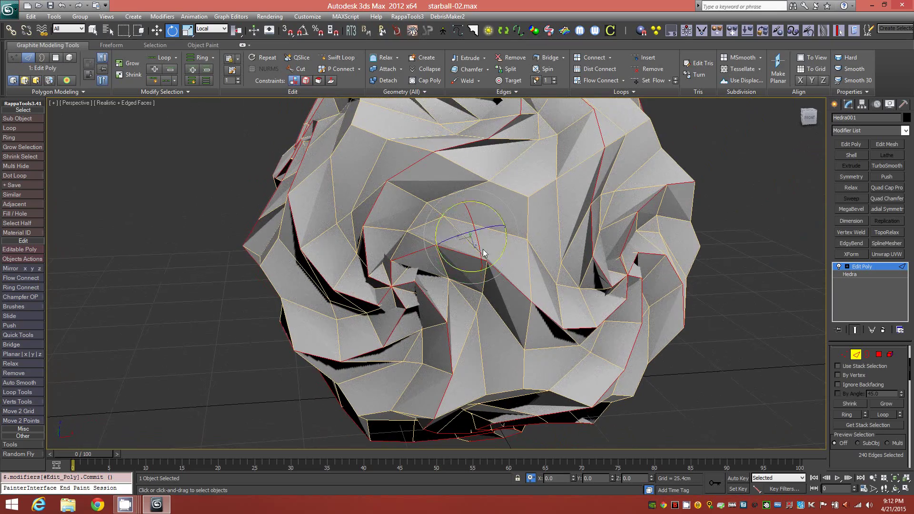
{"action": "mouse_move", "coordinate": [504, 305]}
{"action": "middle_mouse_down", "text": "alt"}
{"action": "mouse_move", "coordinate": [465, 307]}
{"action": "mouse_move", "coordinate": [470, 341]}
{"action": "mouse_move", "coordinate": [514, 313]}
{"action": "middle_mouse_up", "text": "alt"}
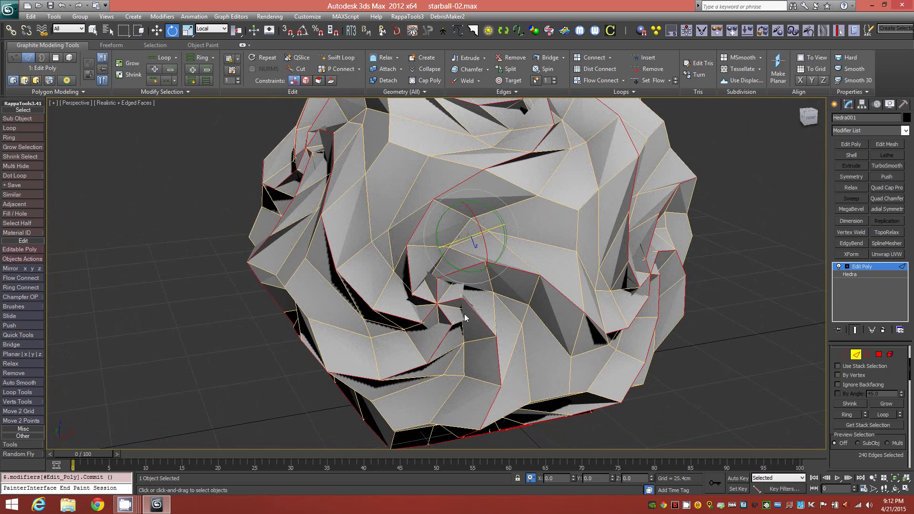
{"action": "scroll", "coordinate": [442, 291], "scroll_direction": "up", "scroll_amount": 4}
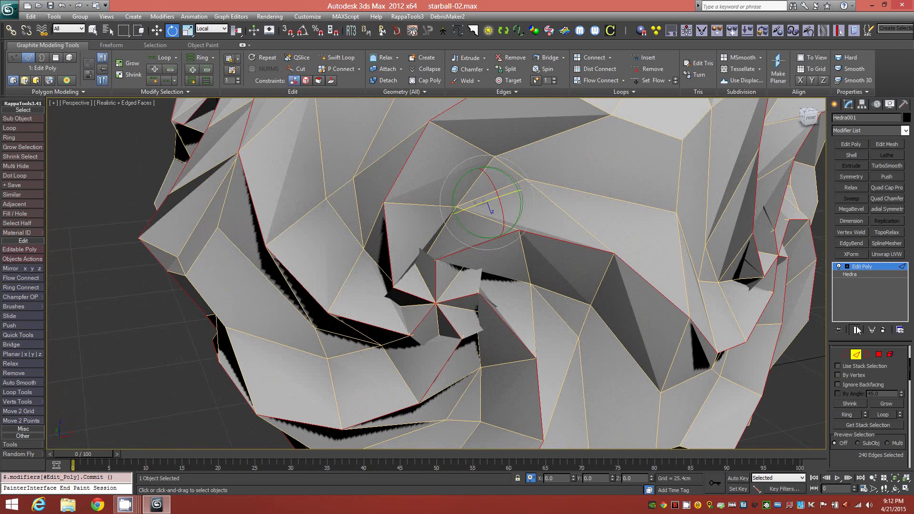
Step: In Polygon mode, select the ring of faces around one spiral-centre vertex
{"action": "left_click", "coordinate": [879, 355]}
{"action": "left_click", "coordinate": [455, 289]}
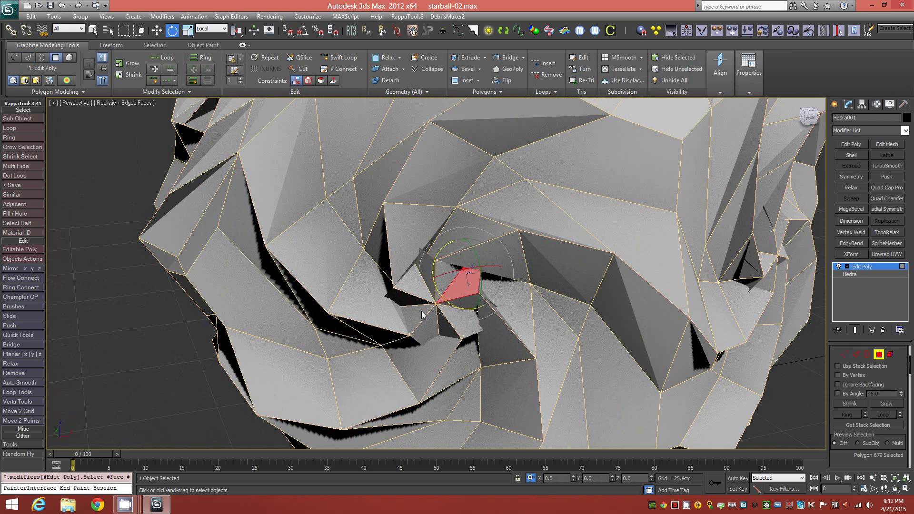
{"action": "left_click", "coordinate": [442, 288], "text": "ctrl"}
{"action": "left_click", "coordinate": [423, 275], "text": "ctrl"}
{"action": "left_click", "coordinate": [418, 291], "text": "ctrl"}
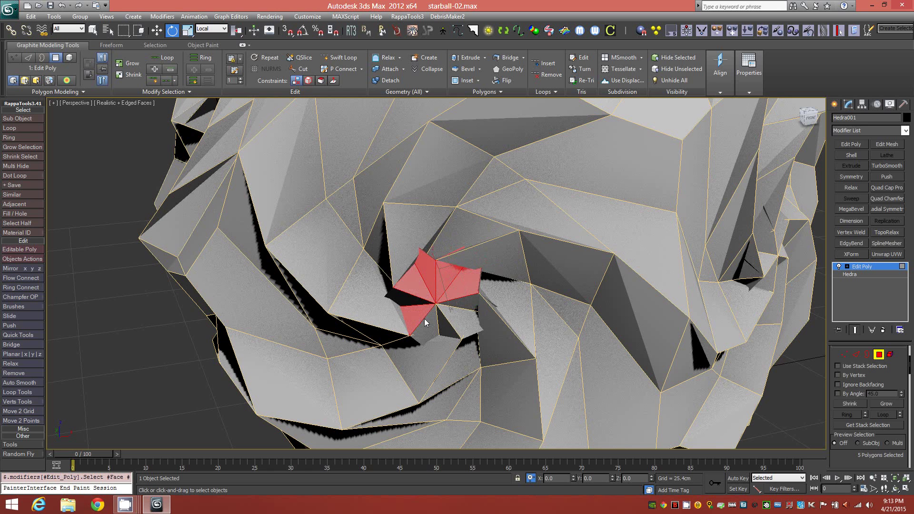
{"action": "left_click", "coordinate": [450, 327], "text": "ctrl"}
{"action": "left_click", "coordinate": [462, 331], "text": "ctrl"}
{"action": "left_click", "coordinate": [464, 305], "text": "ctrl"}
{"action": "left_click", "coordinate": [435, 329], "text": "ctrl"}
{"action": "middle_click_drag", "start_coordinate": [425, 313], "coordinate": [436, 294], "text": "alt"}
Step: Extend the selection to every matching centre cluster with Modify Selection > Similar
{"action": "left_click", "coordinate": [190, 92]}
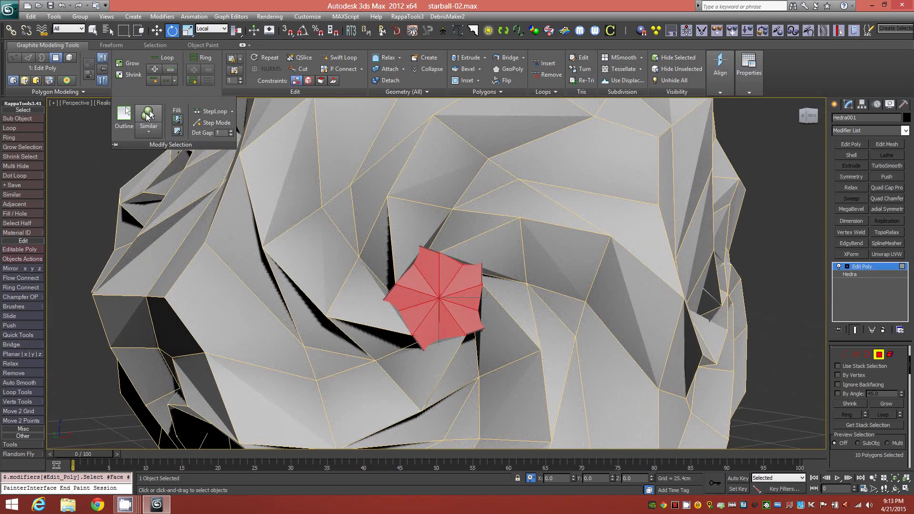
{"action": "left_click", "coordinate": [148, 117]}
{"action": "scroll", "coordinate": [515, 250], "scroll_direction": "down", "scroll_amount": 8}
{"action": "middle_click_drag", "start_coordinate": [516, 250], "coordinate": [517, 269], "text": "alt"}
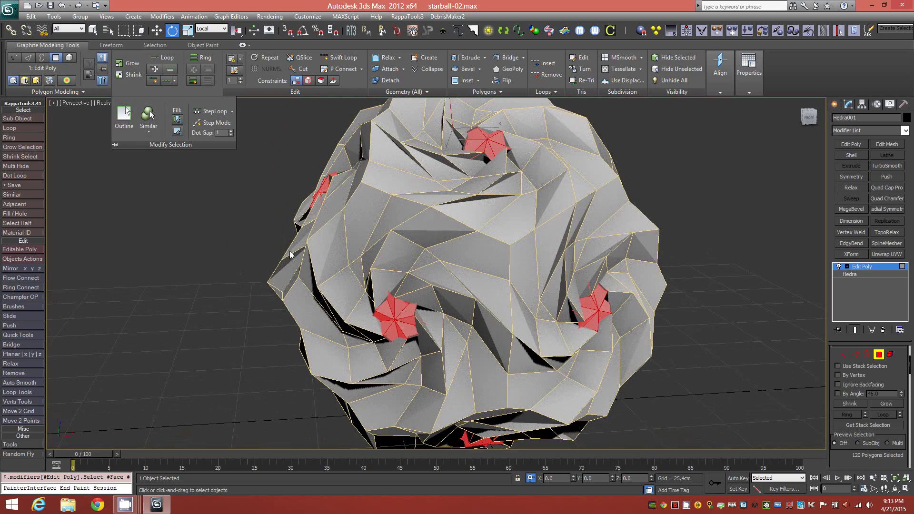
Step: Scale the selected centre clusters down to about 57%
{"action": "key", "text": "r"}
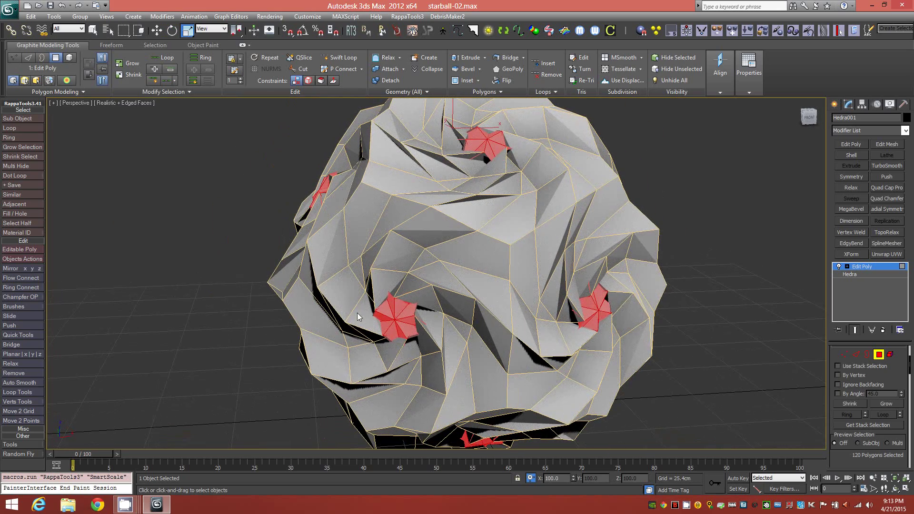
{"action": "scroll", "coordinate": [382, 329], "scroll_direction": "up", "scroll_amount": 8}
{"action": "left_click_drag", "start_coordinate": [410, 316], "coordinate": [480, 453]}
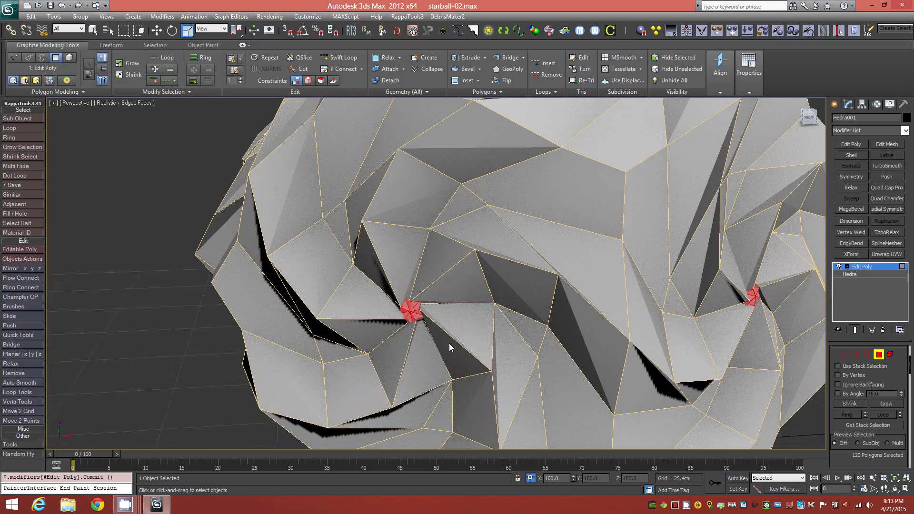
{"action": "scroll", "coordinate": [449, 344], "scroll_direction": "down", "scroll_amount": 6}
{"action": "middle_click_drag", "start_coordinate": [466, 353], "coordinate": [483, 351], "text": "alt"}
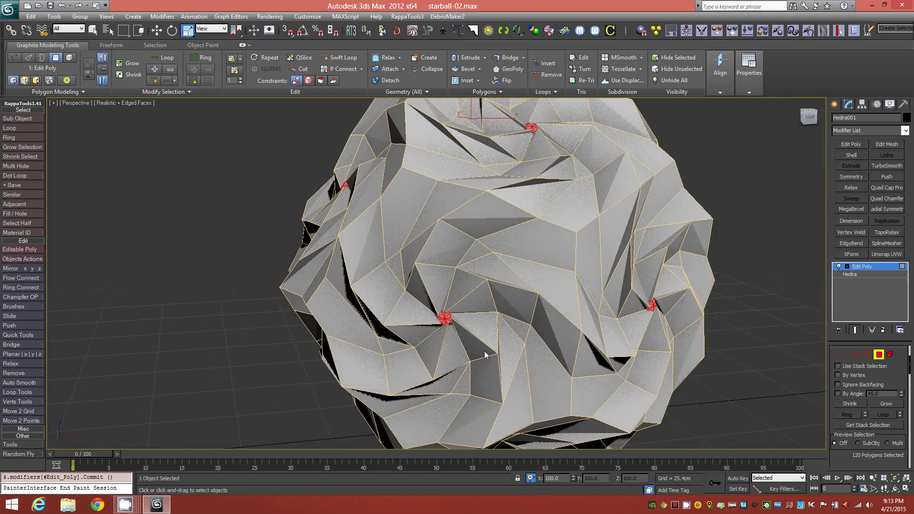
{"action": "scroll", "coordinate": [447, 307], "scroll_direction": "up", "scroll_amount": 6}
{"action": "scroll", "coordinate": [448, 307], "scroll_direction": "down", "scroll_amount": 6}
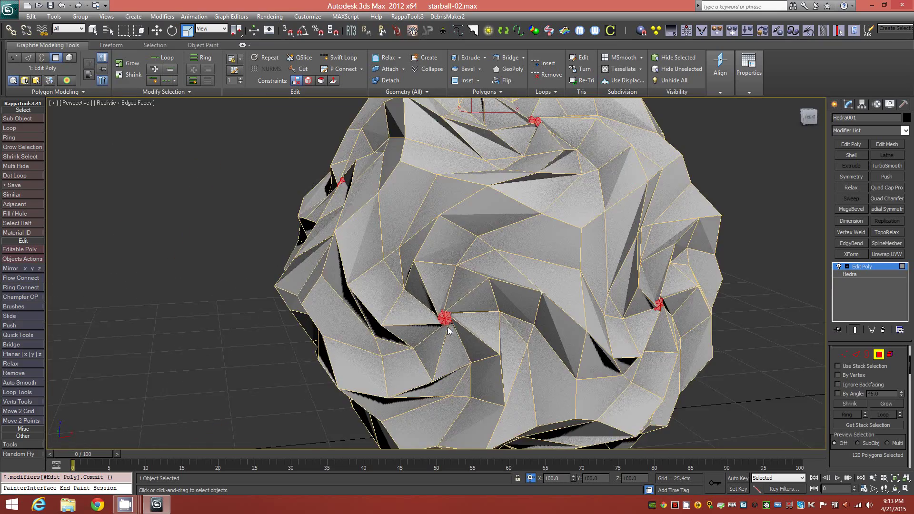
{"action": "scroll", "coordinate": [449, 310], "scroll_direction": "up", "scroll_amount": 6}
{"action": "scroll", "coordinate": [441, 291], "scroll_direction": "up", "scroll_amount": 4}
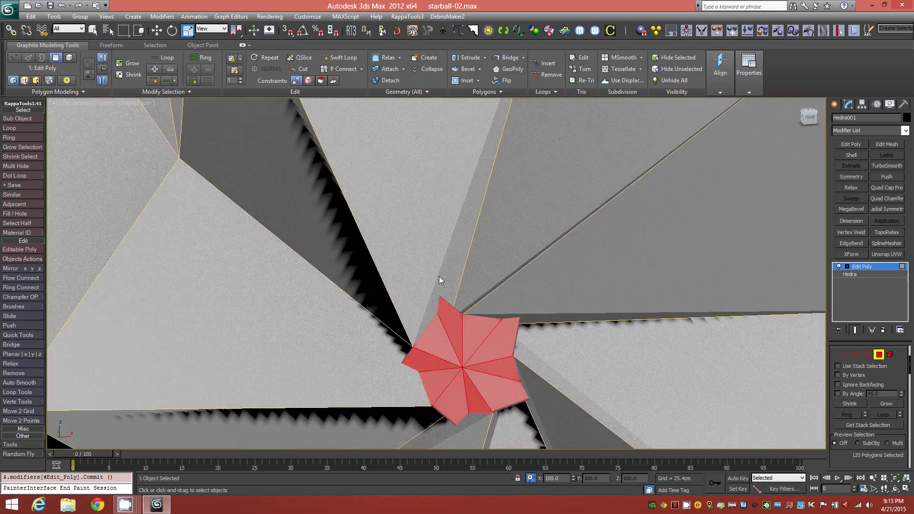
{"action": "scroll", "coordinate": [439, 280], "scroll_direction": "down", "scroll_amount": 4}
{"action": "scroll", "coordinate": [437, 291], "scroll_direction": "up", "scroll_amount": 1}
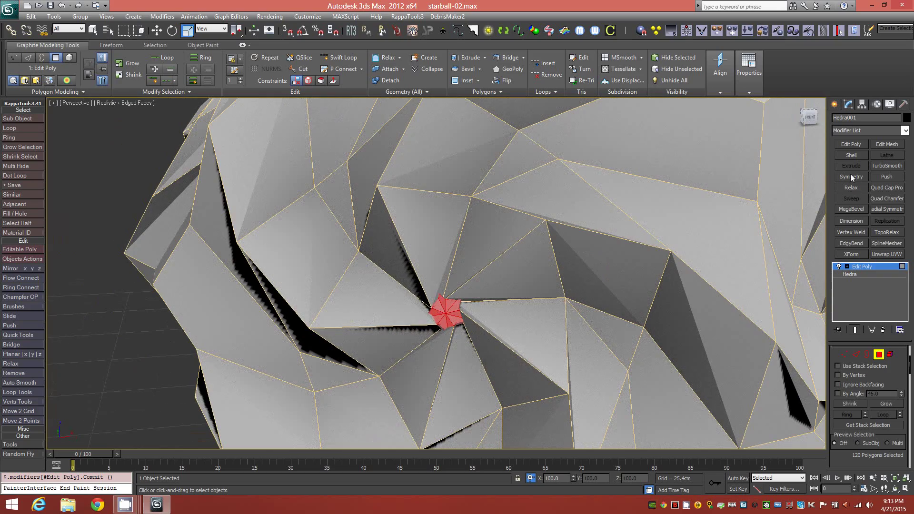
{"action": "scroll", "coordinate": [576, 295], "scroll_direction": "down", "scroll_amount": 5}
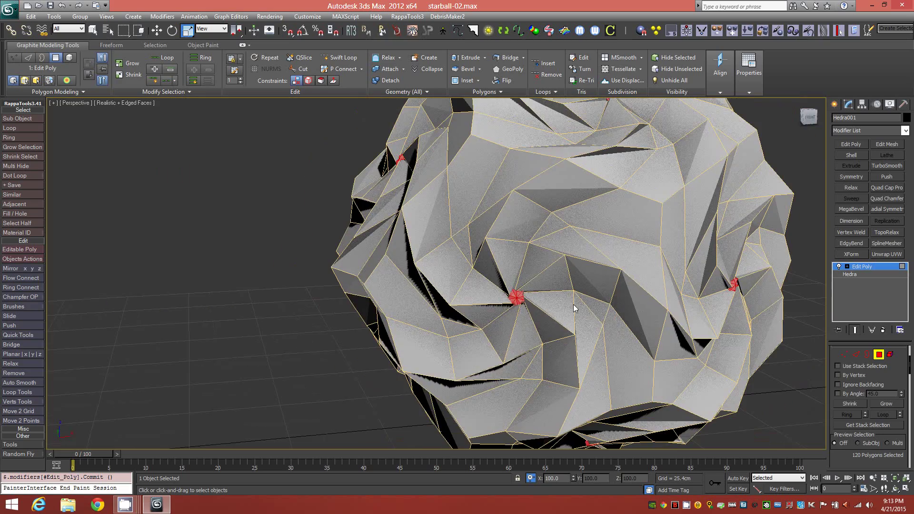
{"action": "middle_click_drag", "start_coordinate": [573, 305], "coordinate": [525, 287], "text": "alt"}
{"action": "scroll", "coordinate": [525, 287], "scroll_direction": "up", "scroll_amount": 3}
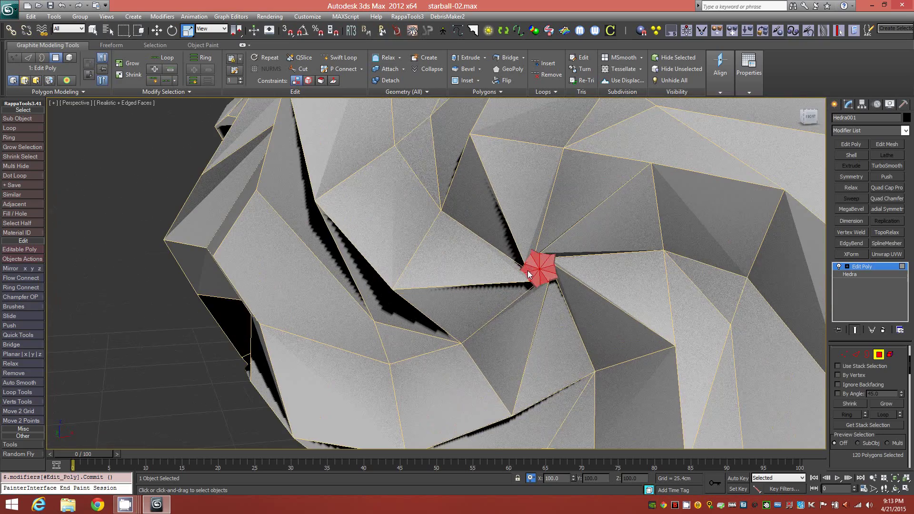
Step: Apply a Relax modifier to the shrunken clusters with Iterations set to 3
{"action": "left_click", "coordinate": [855, 188]}
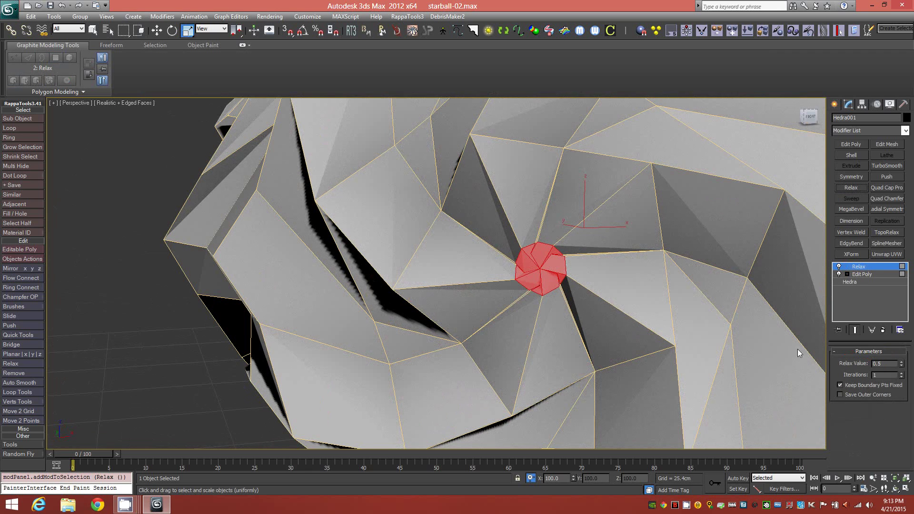
{"action": "left_click", "coordinate": [902, 374]}
{"action": "left_click", "coordinate": [902, 374]}
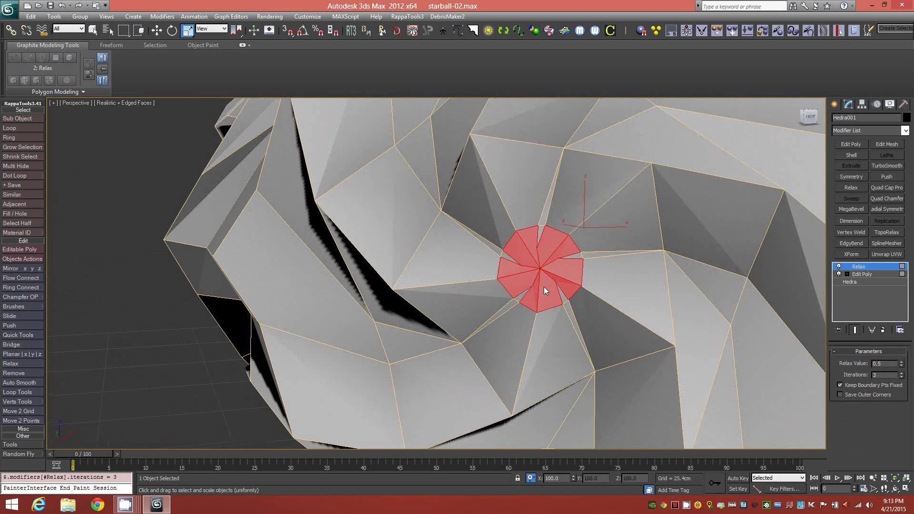
{"action": "scroll", "coordinate": [544, 285], "scroll_direction": "down", "scroll_amount": 4}
{"action": "middle_click_drag", "start_coordinate": [550, 282], "coordinate": [532, 278], "text": "alt"}
{"action": "scroll", "coordinate": [546, 271], "scroll_direction": "up", "scroll_amount": 3}
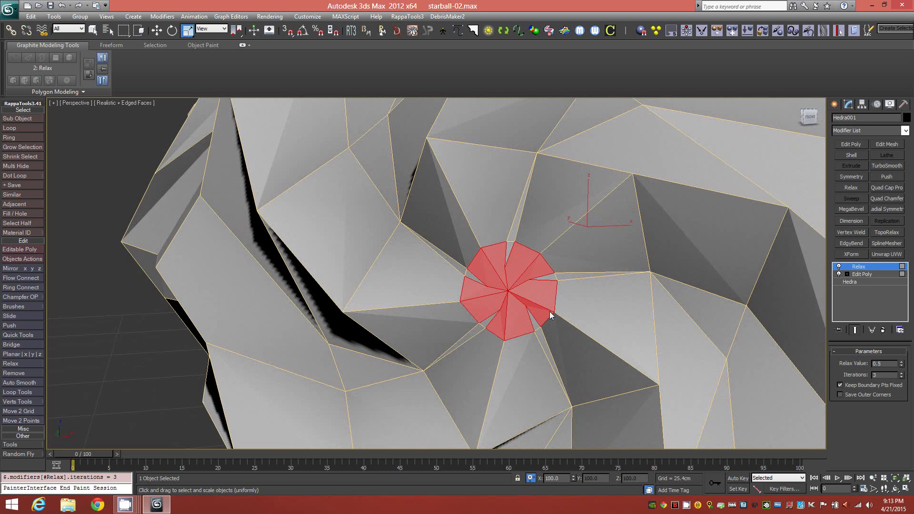
Step: Add a new Edit Poly layer and scale the star-centre polygons down to about 58%
{"action": "left_click", "coordinate": [64, 91]}
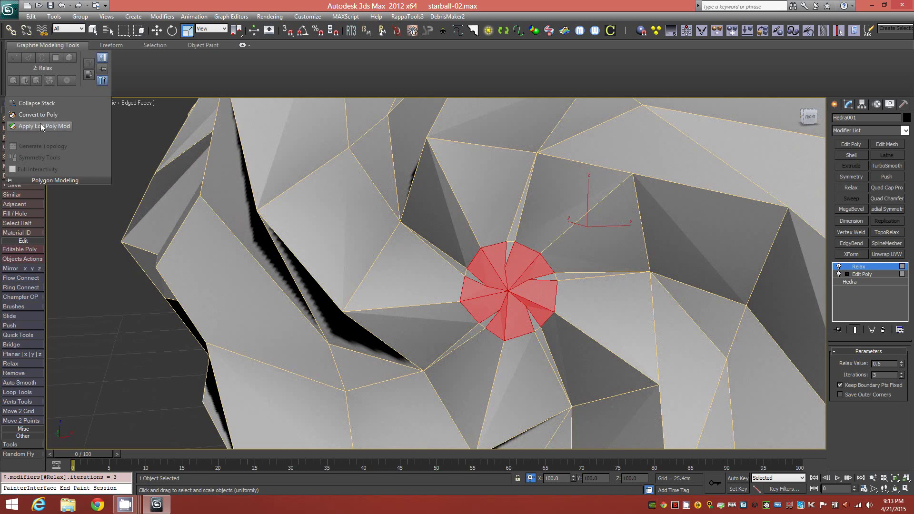
{"action": "left_click", "coordinate": [41, 125]}
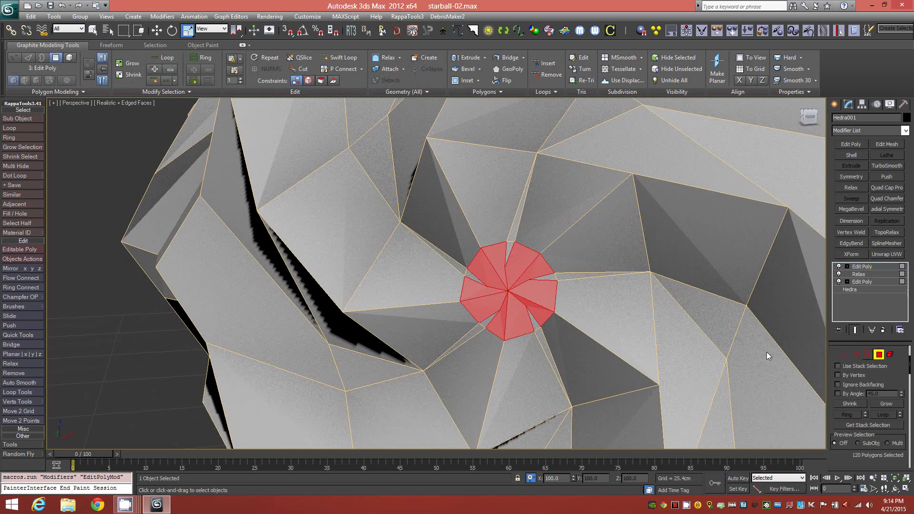
{"action": "key", "text": "4"}
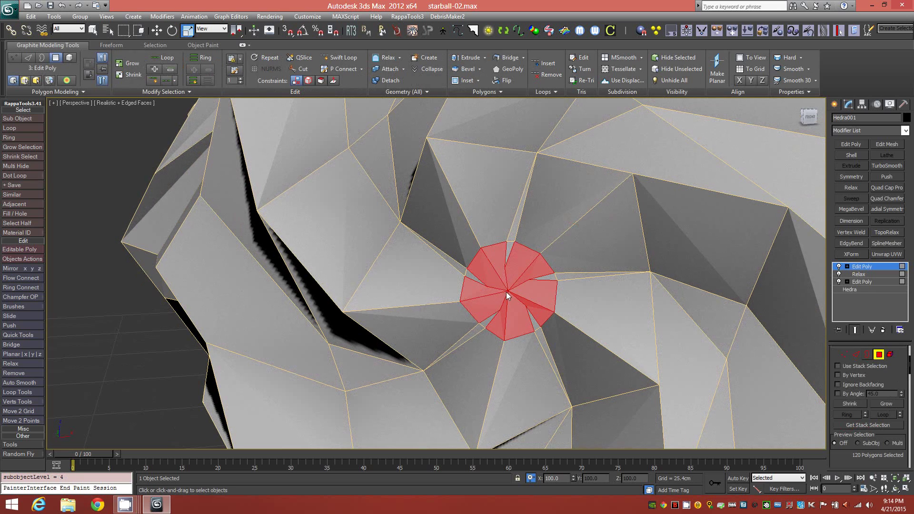
{"action": "left_click_drag", "start_coordinate": [508, 297], "coordinate": [538, 327]}
{"action": "scroll", "coordinate": [552, 316], "scroll_direction": "down", "scroll_amount": 6}
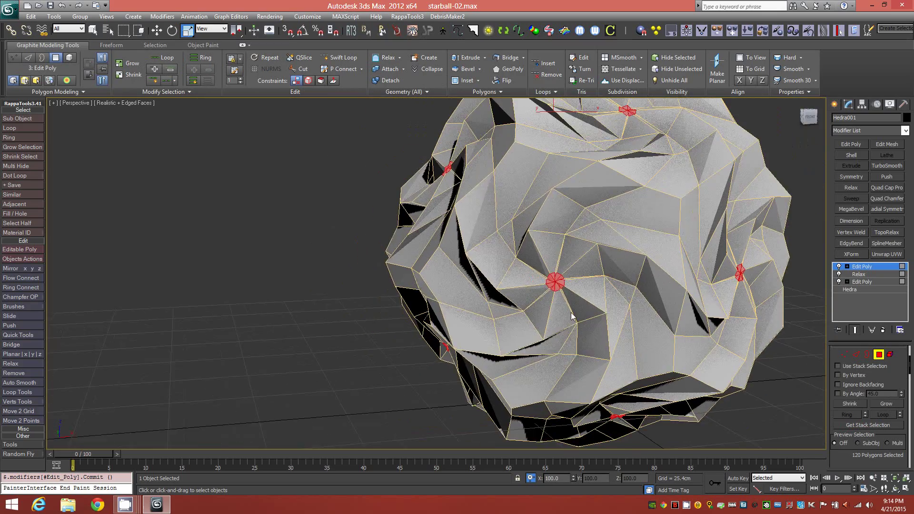
{"action": "middle_click_drag", "start_coordinate": [572, 315], "coordinate": [641, 290], "text": "alt"}
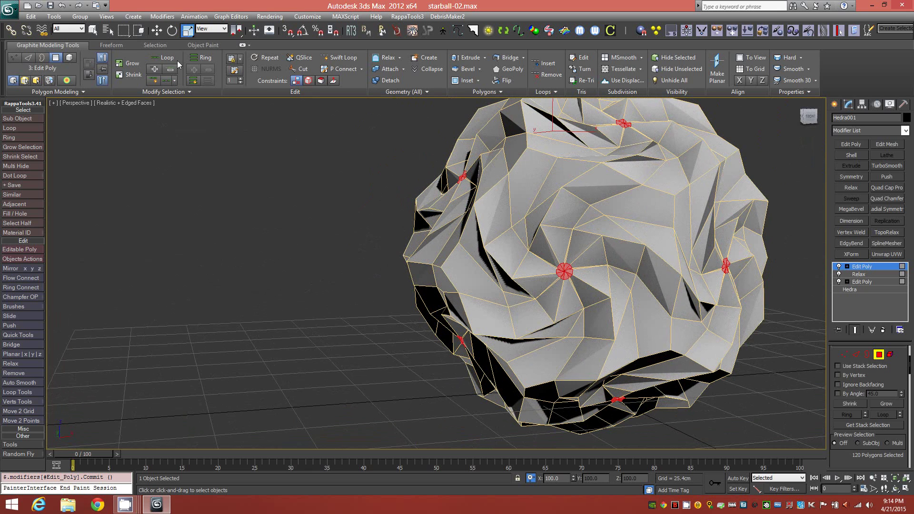
{"action": "scroll", "coordinate": [563, 261], "scroll_direction": "up", "scroll_amount": 2}
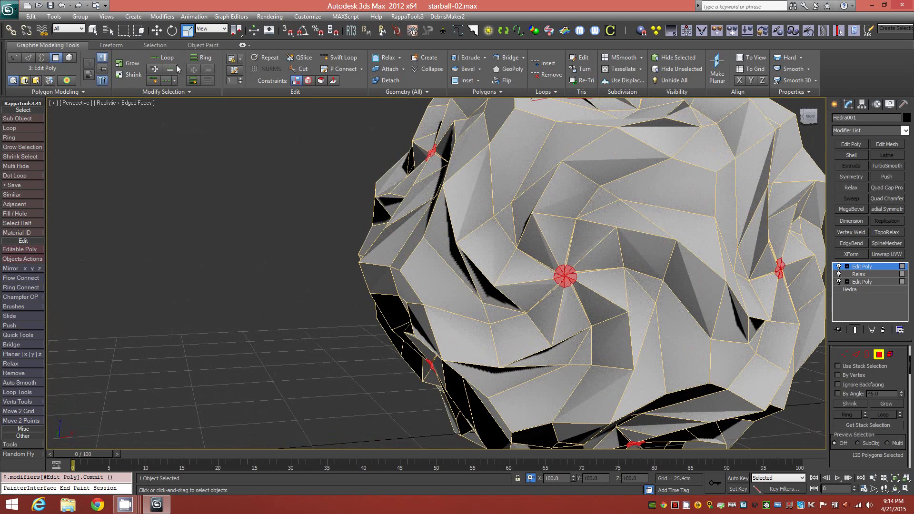
Step: Grow the selection with Loop, invert it, and delete the star facets between the arms
{"action": "left_click", "coordinate": [165, 58]}
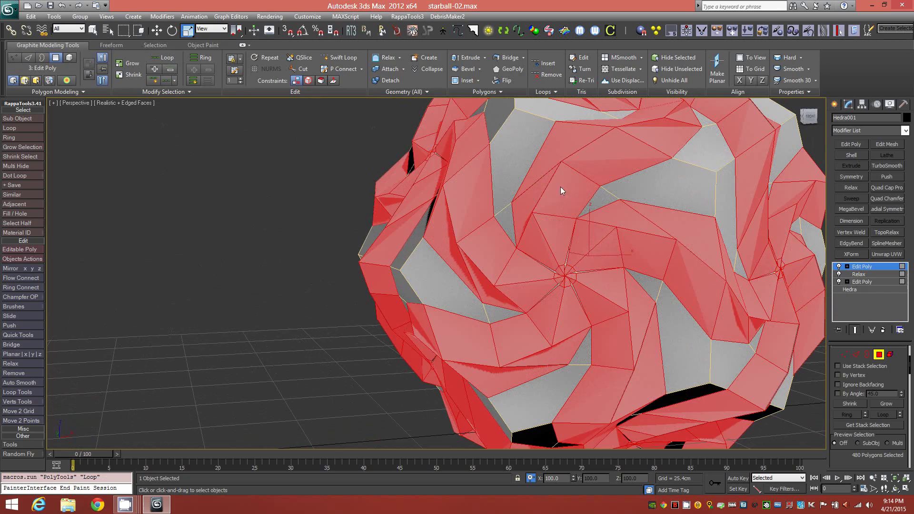
{"action": "scroll", "coordinate": [614, 199], "scroll_direction": "down", "scroll_amount": 3}
{"action": "middle_click_drag", "start_coordinate": [595, 218], "coordinate": [530, 259], "text": "alt"}
{"action": "key", "text": "ctrl+i"}
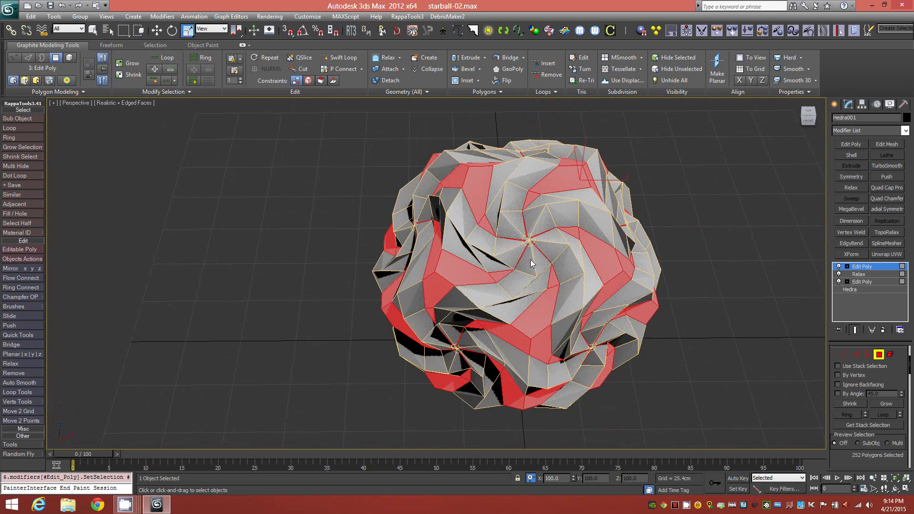
{"action": "middle_click_drag", "start_coordinate": [608, 292], "coordinate": [583, 294], "text": "alt"}
{"action": "key", "text": "Delete"}
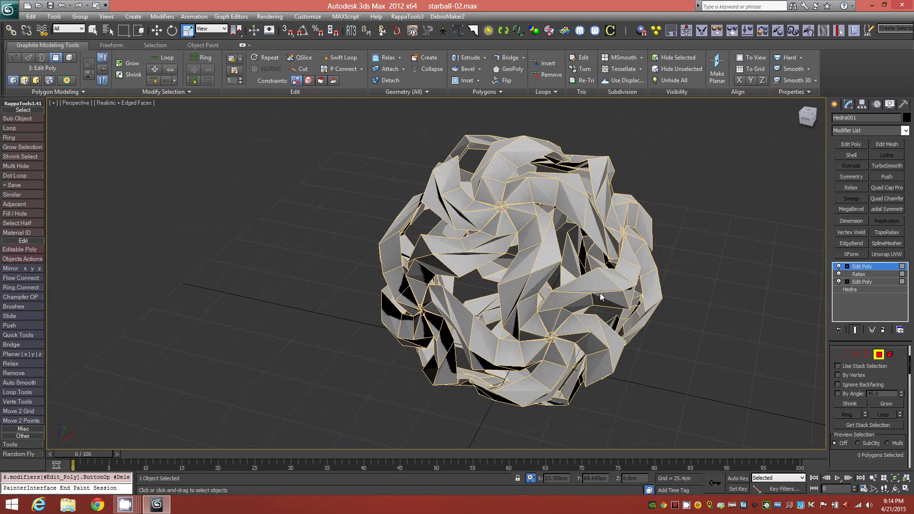
{"action": "middle_click_drag", "start_coordinate": [583, 310], "coordinate": [593, 294], "text": "alt"}
Step: Return to object level and add a Spherify modifier to round the holed ball
{"action": "left_click", "coordinate": [879, 354]}
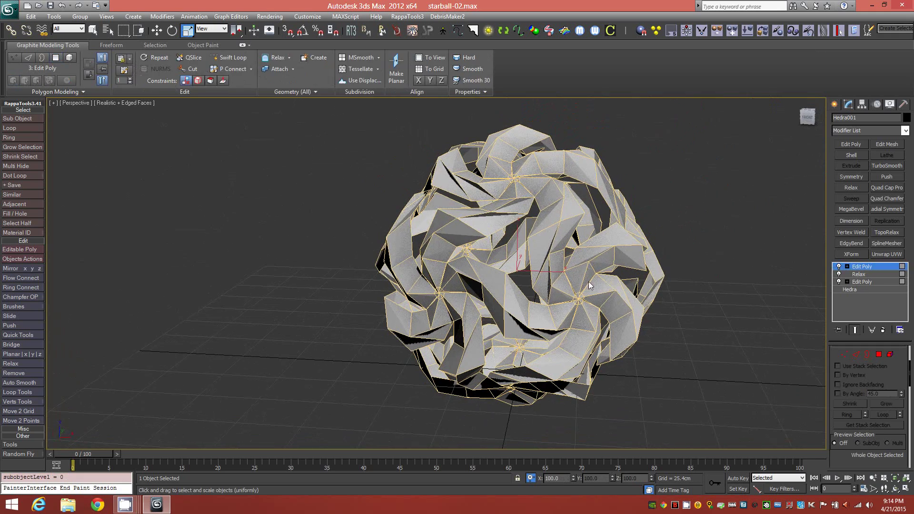
{"action": "left_click", "coordinate": [905, 130]}
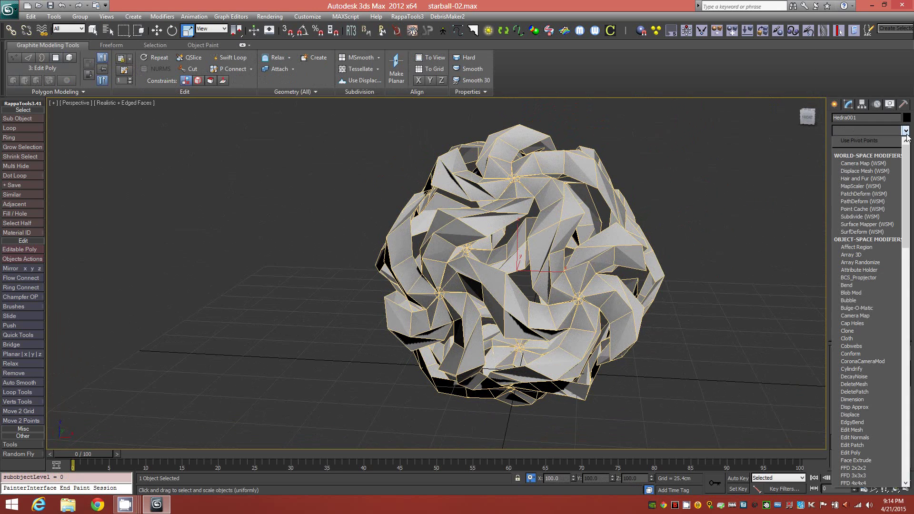
{"action": "scroll", "coordinate": [909, 205], "scroll_direction": "down", "scroll_amount": 3}
{"action": "left_click_drag", "start_coordinate": [910, 204], "coordinate": [911, 348]}
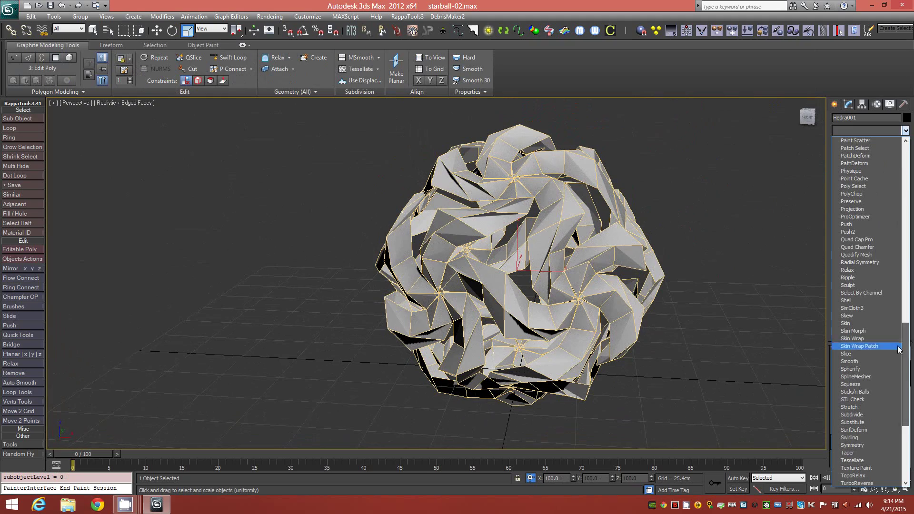
{"action": "left_click", "coordinate": [864, 369]}
{"action": "mouse_move", "coordinate": [478, 290]}
{"action": "middle_mouse_down", "text": "alt"}
{"action": "mouse_move", "coordinate": [491, 291]}
{"action": "mouse_move", "coordinate": [419, 279]}
{"action": "mouse_move", "coordinate": [409, 308]}
{"action": "mouse_move", "coordinate": [373, 305]}
{"action": "mouse_move", "coordinate": [477, 307]}
{"action": "middle_mouse_up", "text": "alt"}
{"action": "scroll", "coordinate": [522, 201], "scroll_direction": "up", "scroll_amount": 5}
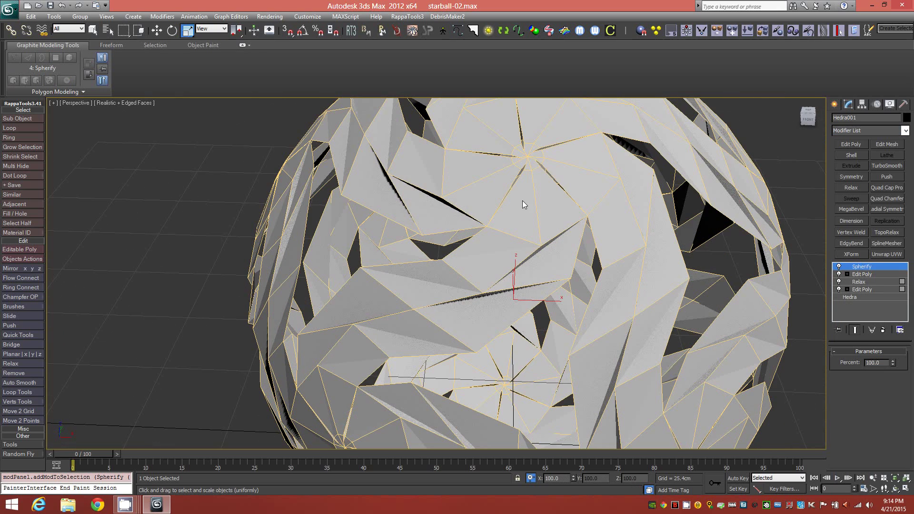
{"action": "scroll", "coordinate": [524, 240], "scroll_direction": "down", "scroll_amount": 6}
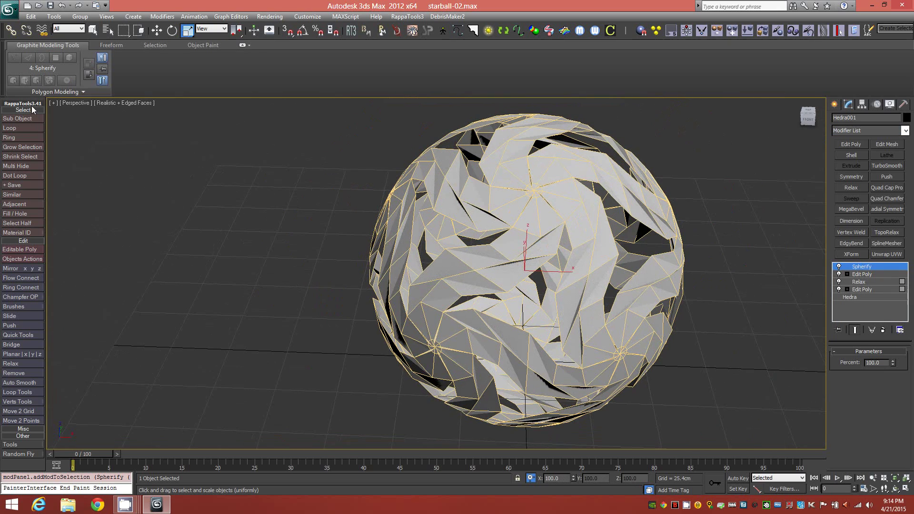
Step: Add a new Edit Poly layer on top and apply Smooth 30 shading
{"action": "left_click", "coordinate": [55, 91]}
{"action": "left_click", "coordinate": [34, 125]}
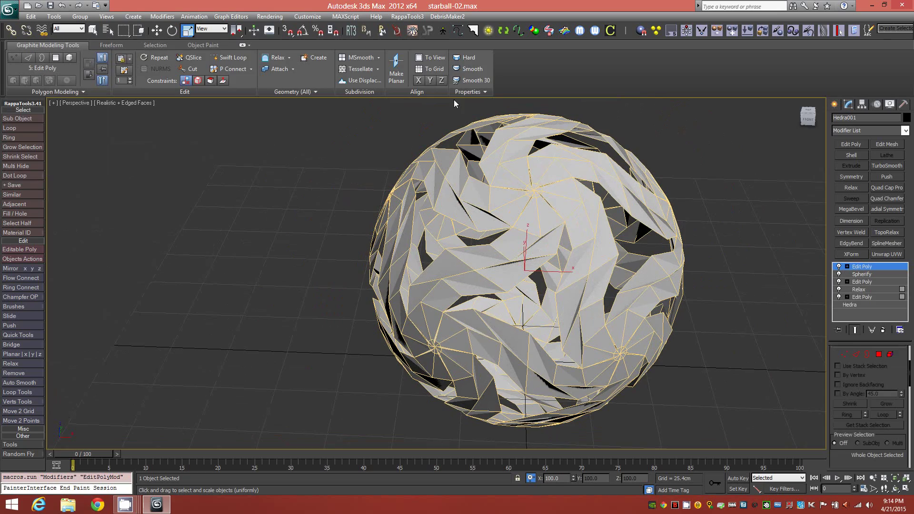
{"action": "left_click", "coordinate": [479, 80]}
{"action": "mouse_move", "coordinate": [539, 266]}
{"action": "middle_mouse_down", "text": "alt"}
{"action": "mouse_move", "coordinate": [513, 235]}
{"action": "mouse_move", "coordinate": [482, 228]}
{"action": "mouse_move", "coordinate": [563, 218]}
{"action": "mouse_move", "coordinate": [480, 222]}
{"action": "mouse_move", "coordinate": [559, 236]}
{"action": "middle_mouse_up", "text": "alt"}
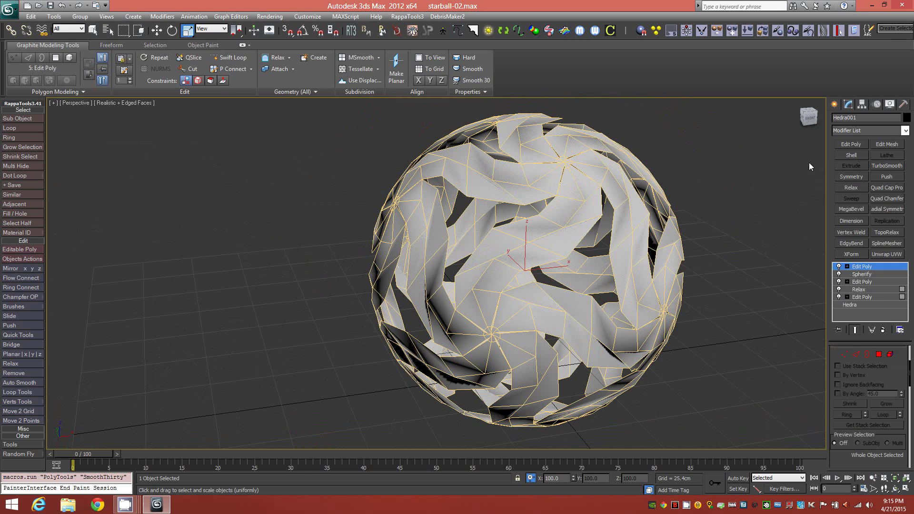
Step: Add a Shell modifier with about 7.6 cm Inner Amount and 0 cm Outer Amount
{"action": "left_click", "coordinate": [851, 156]}
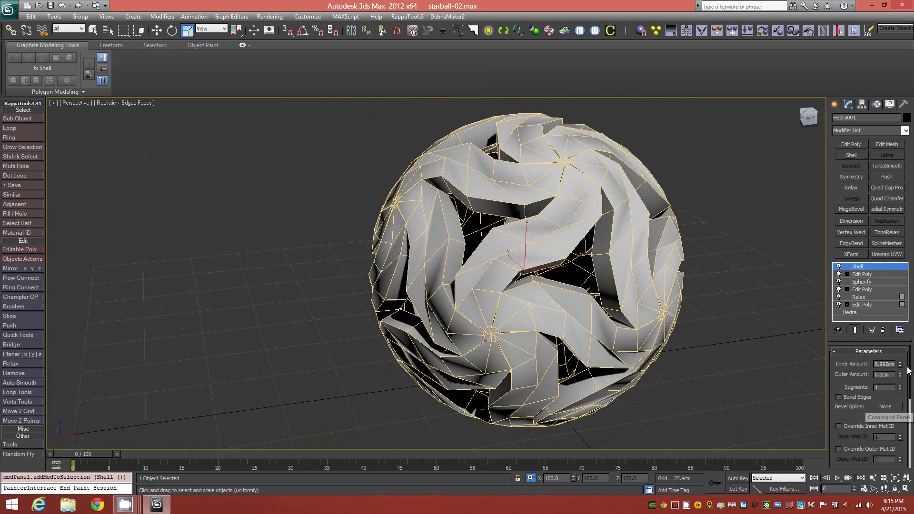
{"action": "right_click", "coordinate": [900, 365]}
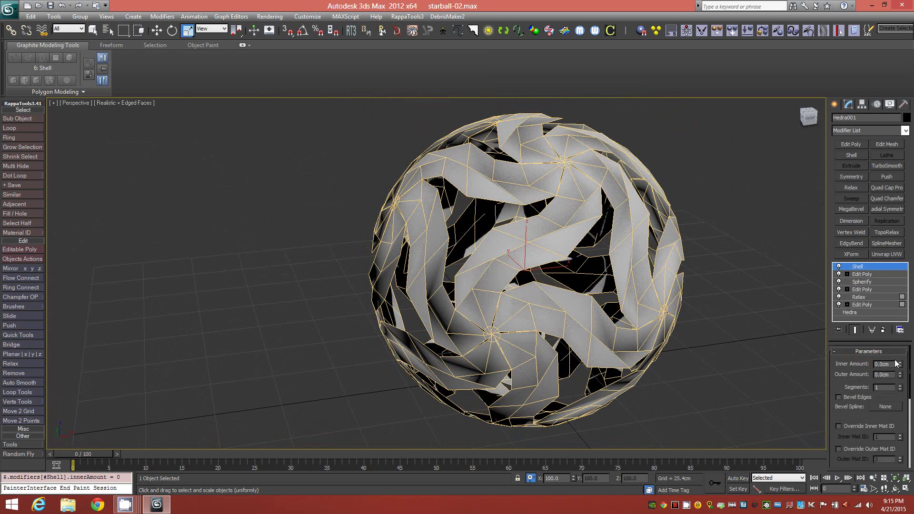
{"action": "left_click_drag", "start_coordinate": [900, 365], "coordinate": [903, 209]}
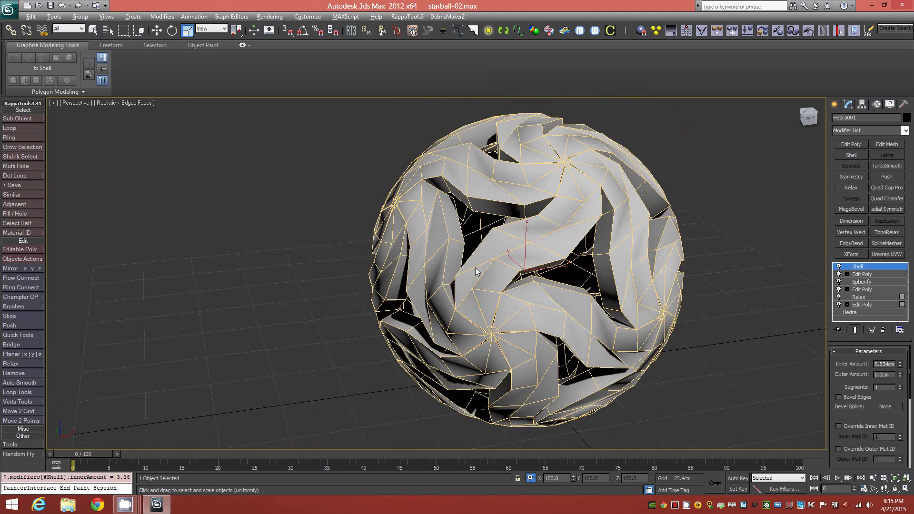
{"action": "middle_click_drag", "start_coordinate": [476, 272], "coordinate": [529, 268], "text": "alt"}
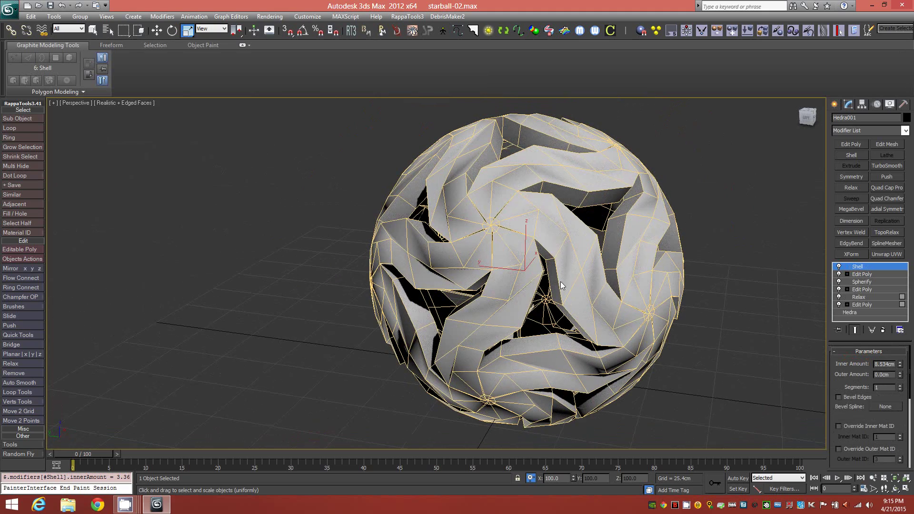
{"action": "middle_click_drag", "start_coordinate": [624, 282], "coordinate": [559, 286], "text": "alt"}
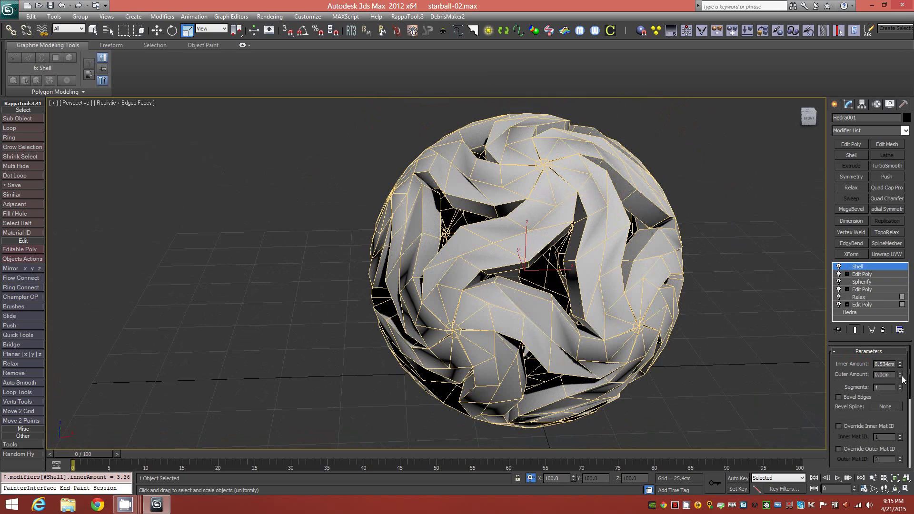
{"action": "left_click_drag", "start_coordinate": [902, 376], "coordinate": [892, 452]}
{"action": "middle_click_drag", "start_coordinate": [458, 305], "coordinate": [532, 310], "text": "alt"}
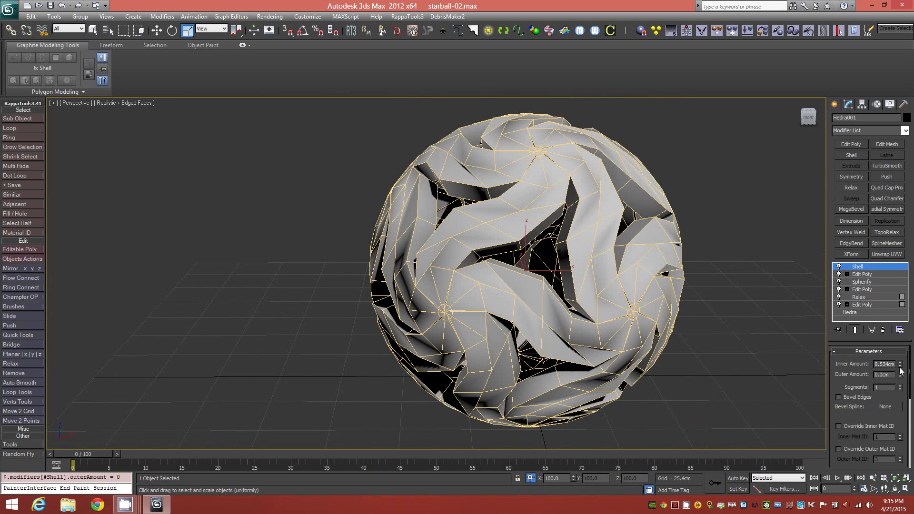
{"action": "mouse_move", "coordinate": [902, 369]}
{"action": "left_mouse_down"}
{"action": "mouse_move", "coordinate": [903, 354]}
{"action": "mouse_move", "coordinate": [903, 394]}
{"action": "mouse_move", "coordinate": [902, 377]}
{"action": "mouse_move", "coordinate": [902, 386]}
{"action": "left_mouse_up"}
{"action": "middle_click_drag", "start_coordinate": [486, 250], "coordinate": [525, 253], "text": "alt"}
Step: Add an Edit Poly layer above the Shell and enter Polygon level
{"action": "left_click", "coordinate": [77, 92]}
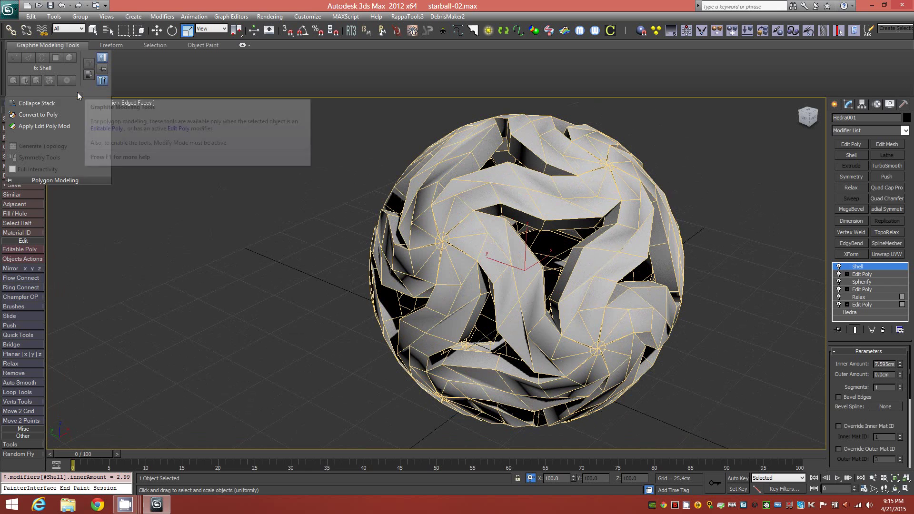
{"action": "left_click", "coordinate": [41, 128]}
{"action": "left_click", "coordinate": [41, 125]}
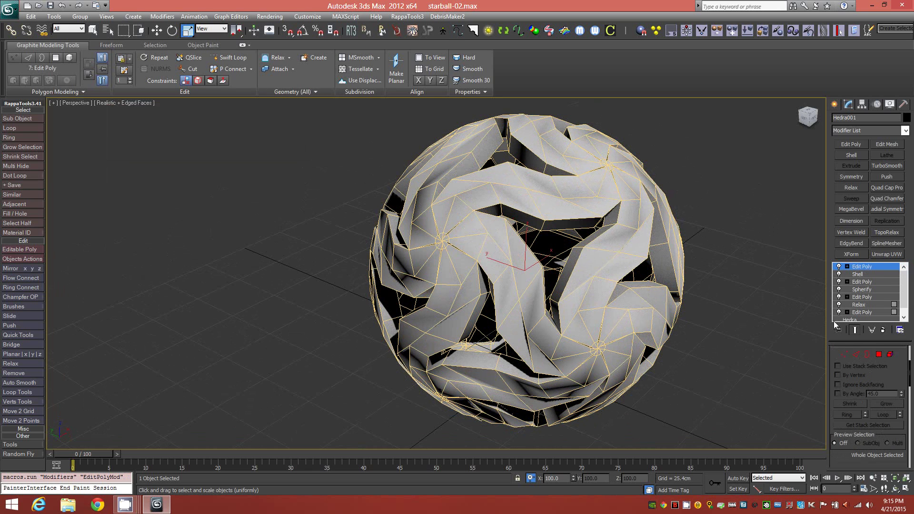
{"action": "left_click", "coordinate": [879, 356]}
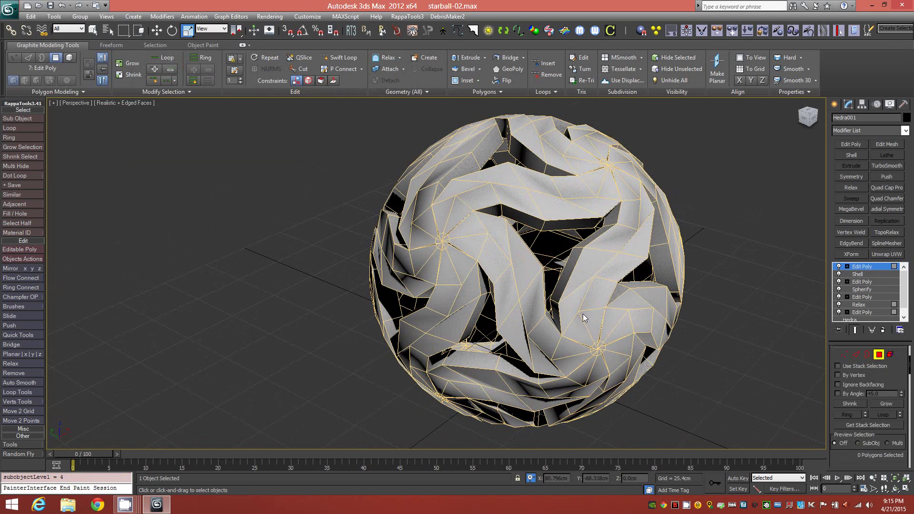
Step: Select a gap-wall polygon loop and grow it to all similar polygons
{"action": "left_click", "coordinate": [571, 224]}
{"action": "left_click", "coordinate": [580, 250], "text": "shift"}
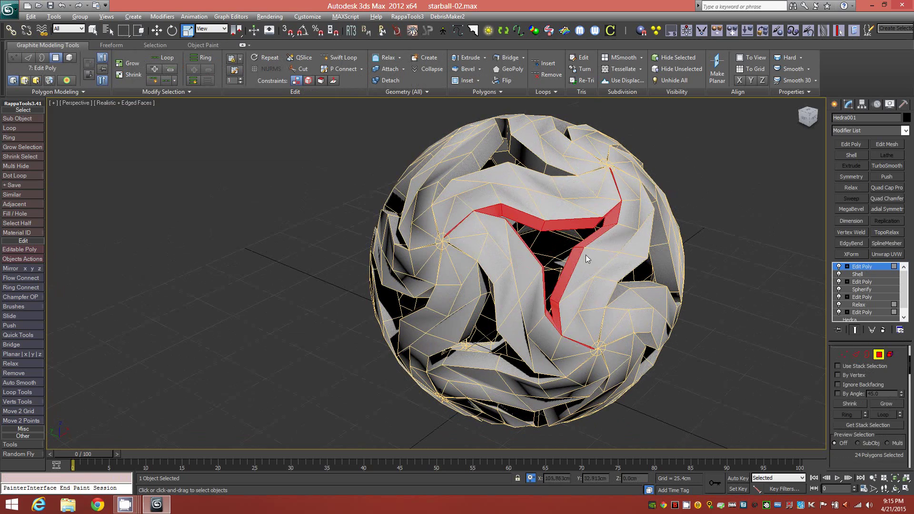
{"action": "middle_click_drag", "start_coordinate": [585, 255], "coordinate": [521, 258], "text": "alt"}
{"action": "left_click", "coordinate": [190, 92]}
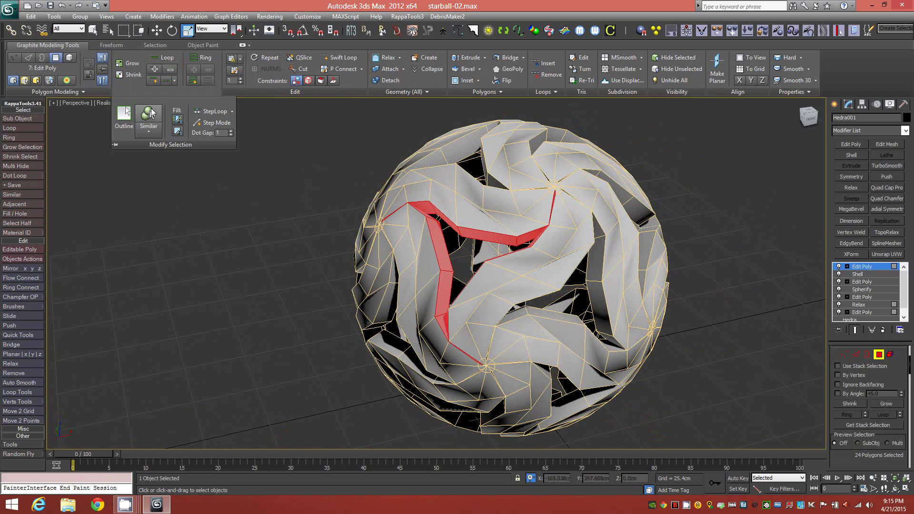
{"action": "left_click", "coordinate": [148, 114]}
{"action": "middle_click_drag", "start_coordinate": [538, 318], "coordinate": [507, 256], "text": "alt"}
{"action": "scroll", "coordinate": [530, 233], "scroll_direction": "up", "scroll_amount": 5}
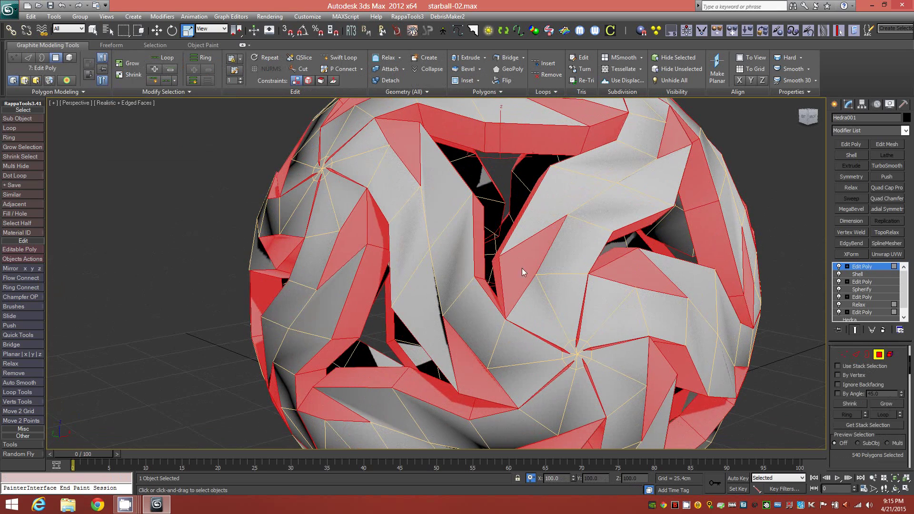
{"action": "key", "text": "alt"}
{"action": "scroll", "coordinate": [638, 284], "scroll_direction": "down", "scroll_amount": 6}
{"action": "middle_click_drag", "start_coordinate": [619, 278], "coordinate": [558, 307], "text": "alt"}
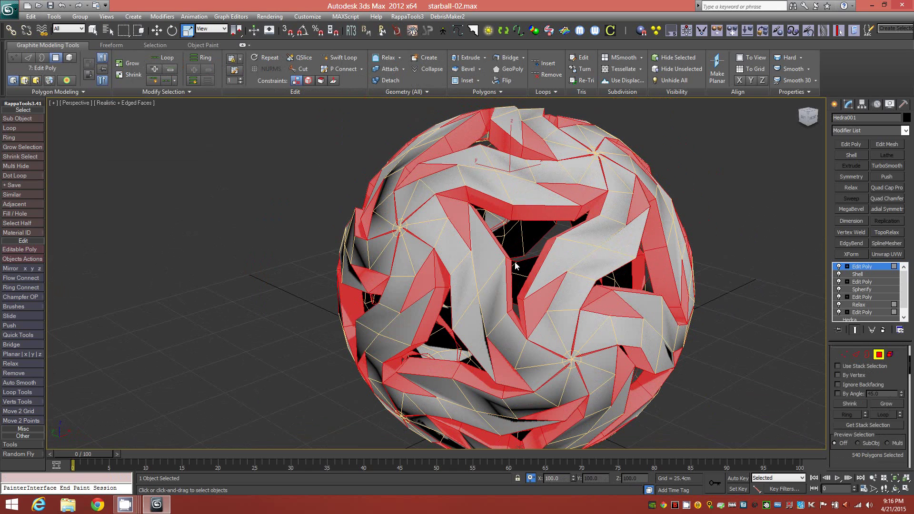
{"action": "middle_click_drag", "start_coordinate": [562, 286], "coordinate": [540, 247], "text": "alt"}
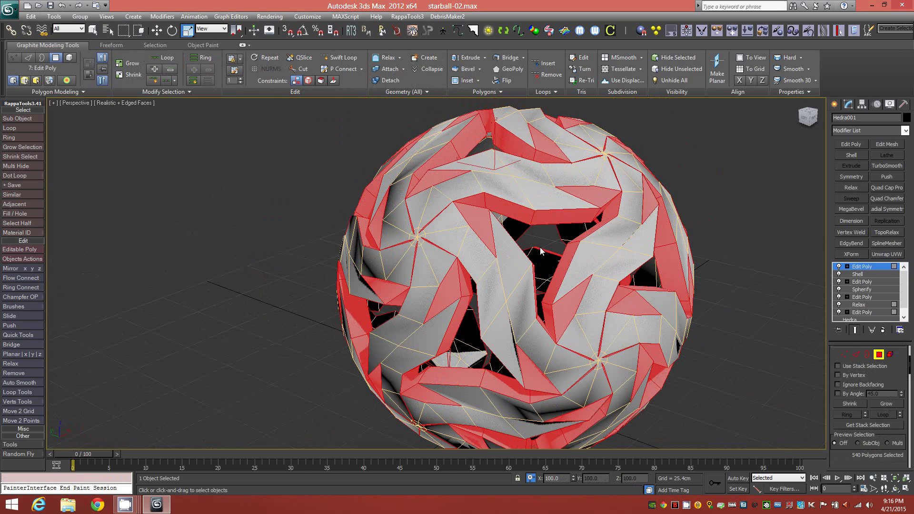
Step: Reselect the wall loop and select all 540 matching polygons by Topology
{"action": "left_click", "coordinate": [549, 219]}
{"action": "left_click", "coordinate": [500, 220], "text": "shift"}
{"action": "middle_click_drag", "start_coordinate": [545, 256], "coordinate": [419, 205], "text": "alt"}
{"action": "left_click", "coordinate": [167, 91]}
{"action": "left_click", "coordinate": [150, 131]}
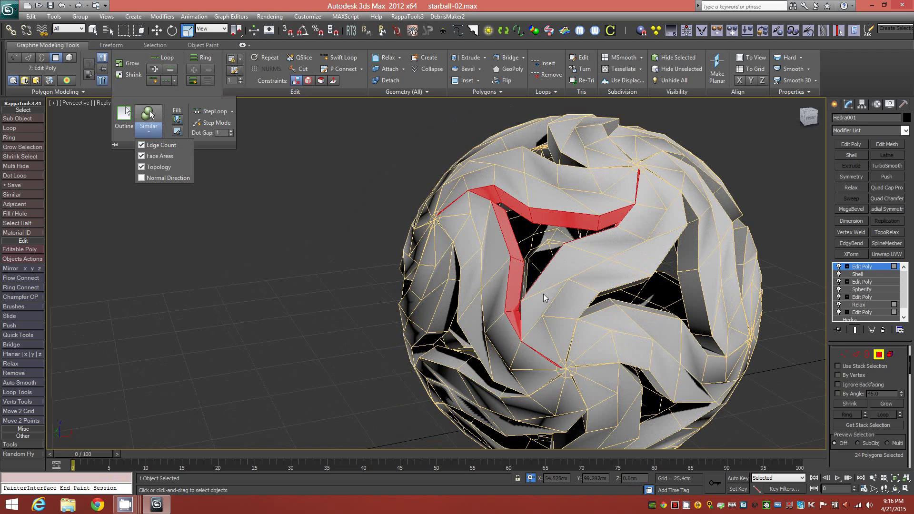
{"action": "left_click", "coordinate": [148, 115]}
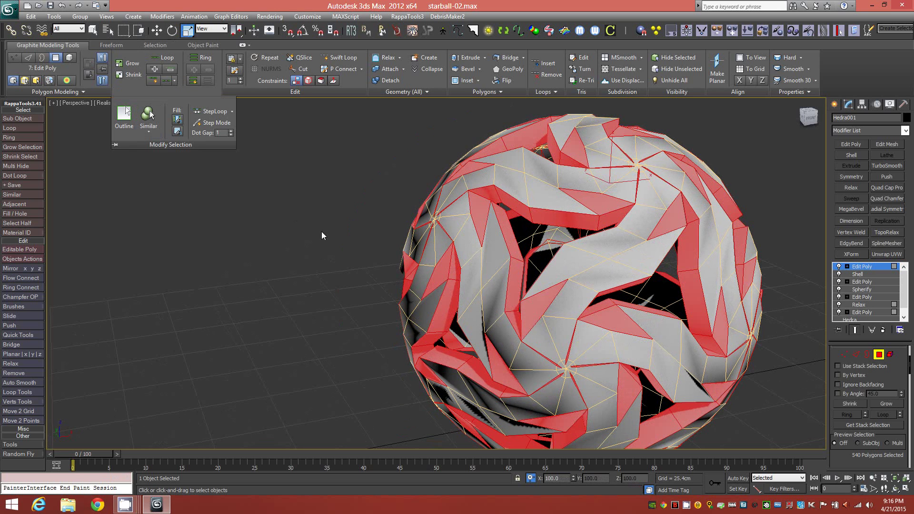
Step: Undo, then select an arm's border edge loop and all similar border edges
{"action": "key", "text": "ctrl+z"}
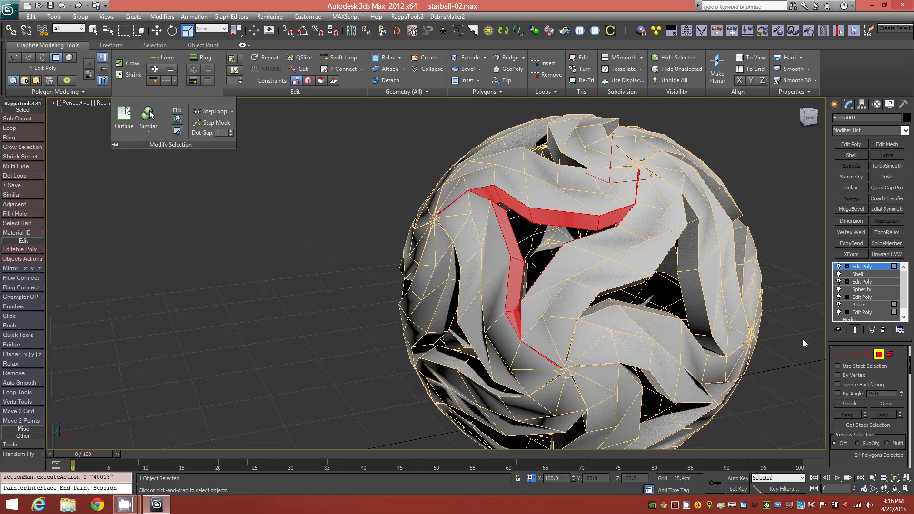
{"action": "left_click", "coordinate": [858, 354]}
{"action": "left_click", "coordinate": [535, 218]}
{"action": "double_click", "coordinate": [598, 225]}
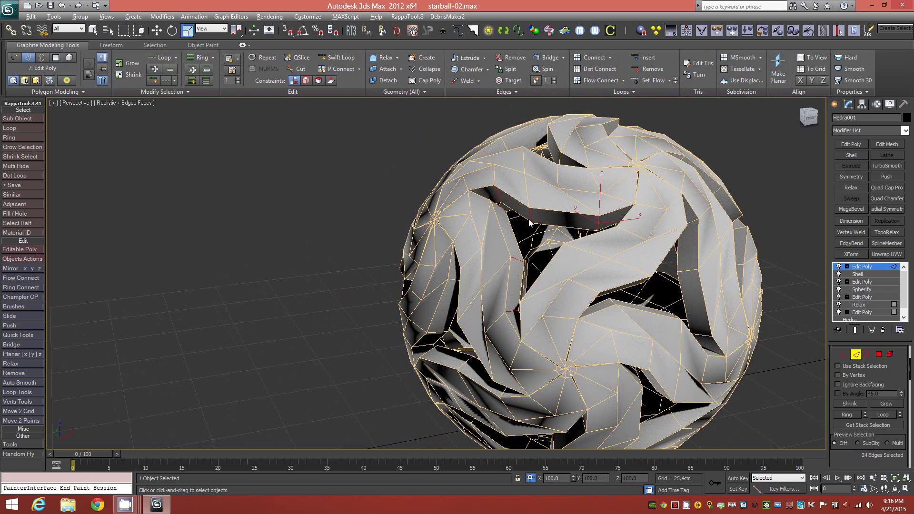
{"action": "middle_click_drag", "start_coordinate": [530, 222], "coordinate": [588, 221], "text": "alt"}
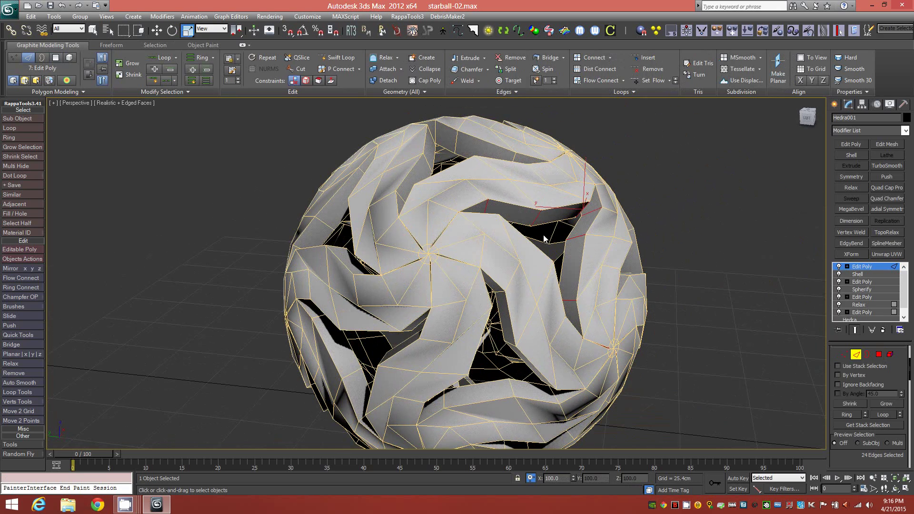
{"action": "left_click", "coordinate": [179, 94]}
{"action": "left_click", "coordinate": [151, 114]}
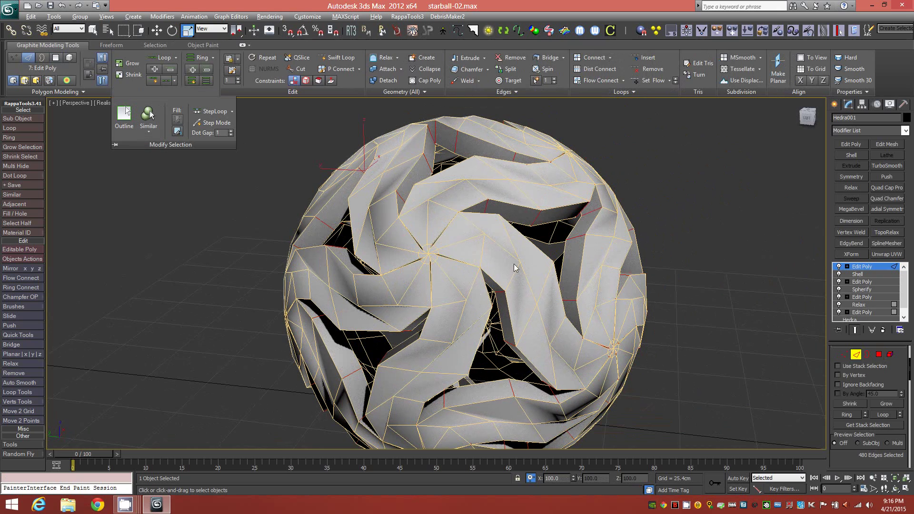
{"action": "middle_click_drag", "start_coordinate": [518, 268], "coordinate": [545, 229], "text": "alt"}
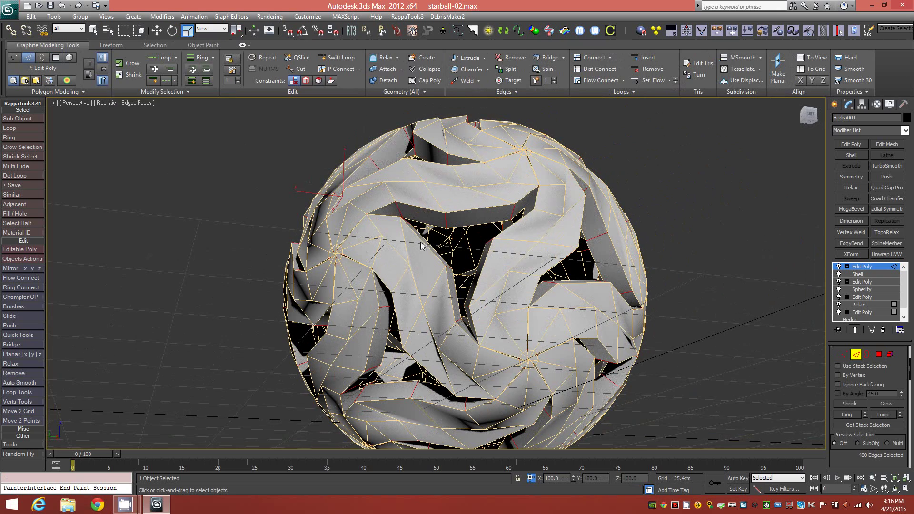
{"action": "middle_click_drag", "start_coordinate": [421, 242], "coordinate": [376, 284], "text": "alt"}
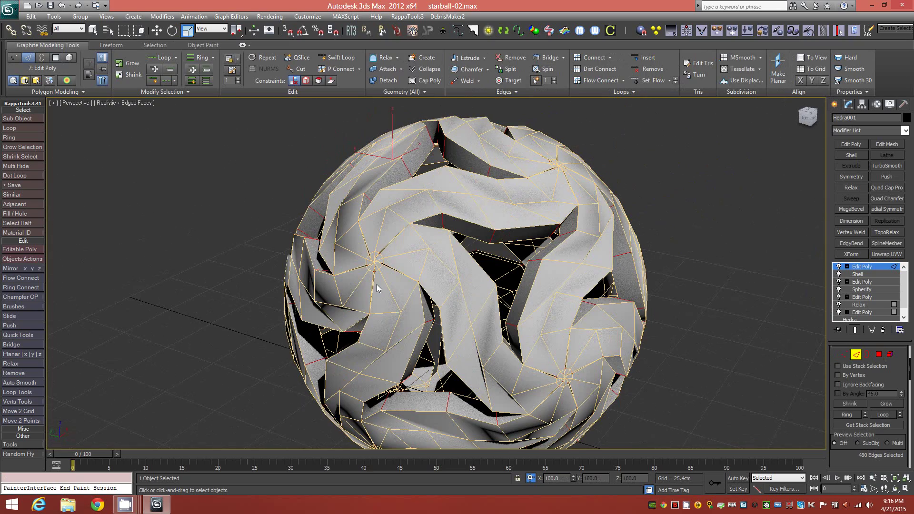
Step: Convert the border edge selection into the 480 border polygons
{"action": "left_click", "coordinate": [879, 355]}
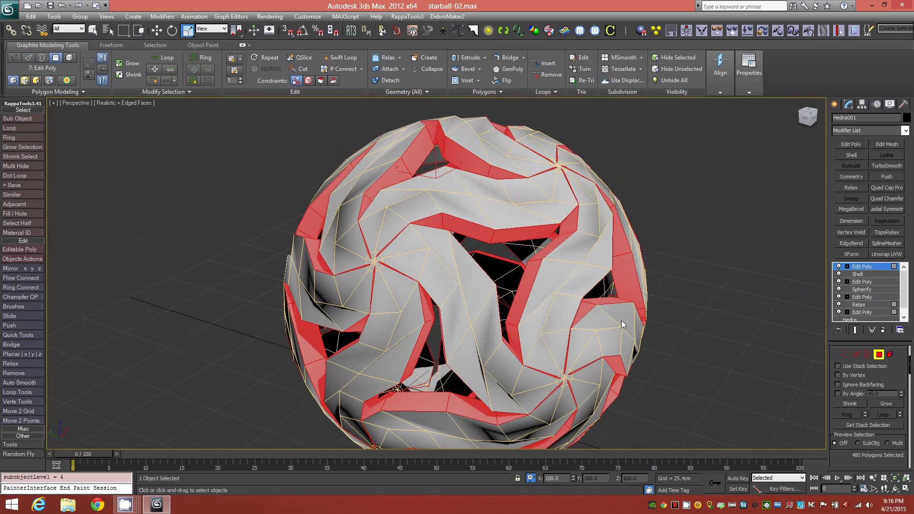
{"action": "middle_click_drag", "start_coordinate": [622, 324], "coordinate": [553, 316], "text": "alt"}
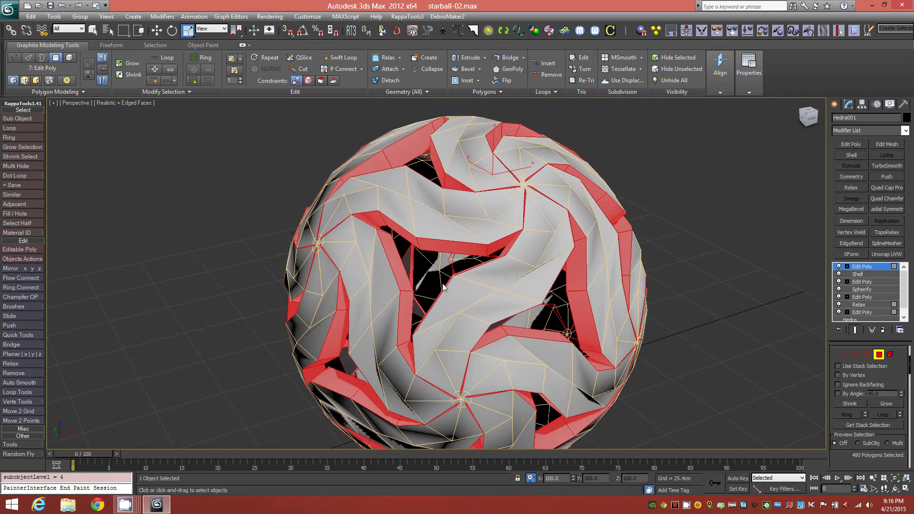
{"action": "scroll", "coordinate": [441, 285], "scroll_direction": "up", "scroll_amount": 2}
{"action": "middle_click_drag", "start_coordinate": [465, 327], "coordinate": [499, 295], "text": "alt"}
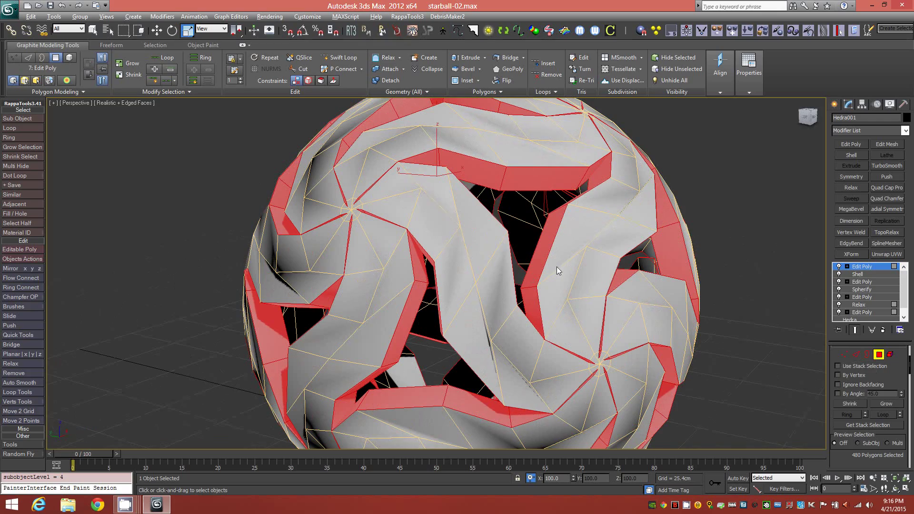
{"action": "mouse_move", "coordinate": [556, 266]}
{"action": "middle_mouse_down", "text": "alt"}
{"action": "mouse_move", "coordinate": [493, 273]}
{"action": "mouse_move", "coordinate": [547, 275]}
{"action": "mouse_move", "coordinate": [561, 273]}
{"action": "mouse_move", "coordinate": [528, 256]}
{"action": "mouse_move", "coordinate": [557, 262]}
{"action": "middle_mouse_up", "text": "alt"}
{"action": "scroll", "coordinate": [529, 257], "scroll_direction": "down", "scroll_amount": 3}
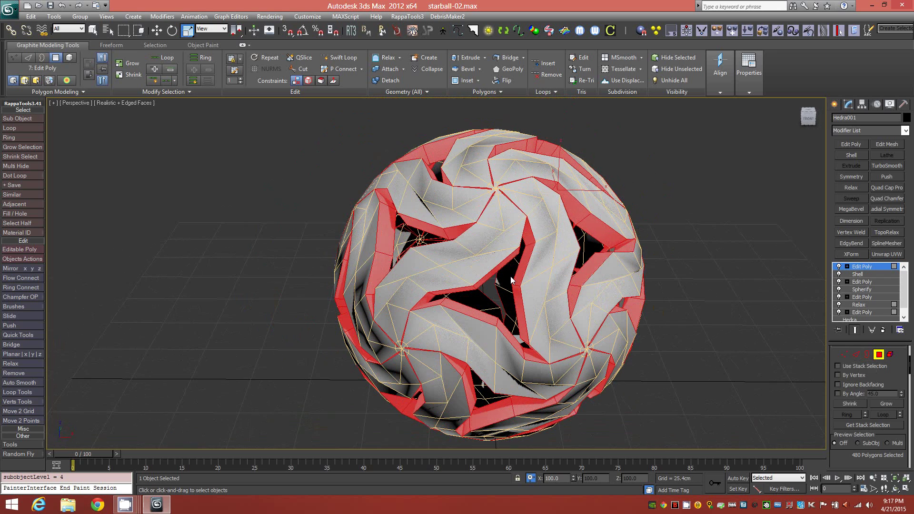
Step: Inset the selected border polygons by an amount of 1.055 cm
{"action": "left_click", "coordinate": [463, 80], "text": "shift"}
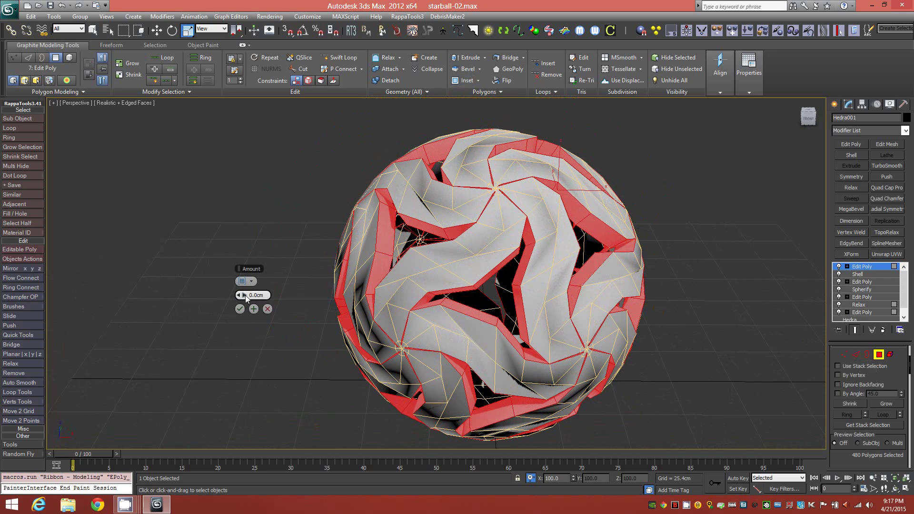
{"action": "left_click_drag", "start_coordinate": [245, 296], "coordinate": [247, 295]}
{"action": "left_click", "coordinate": [239, 309]}
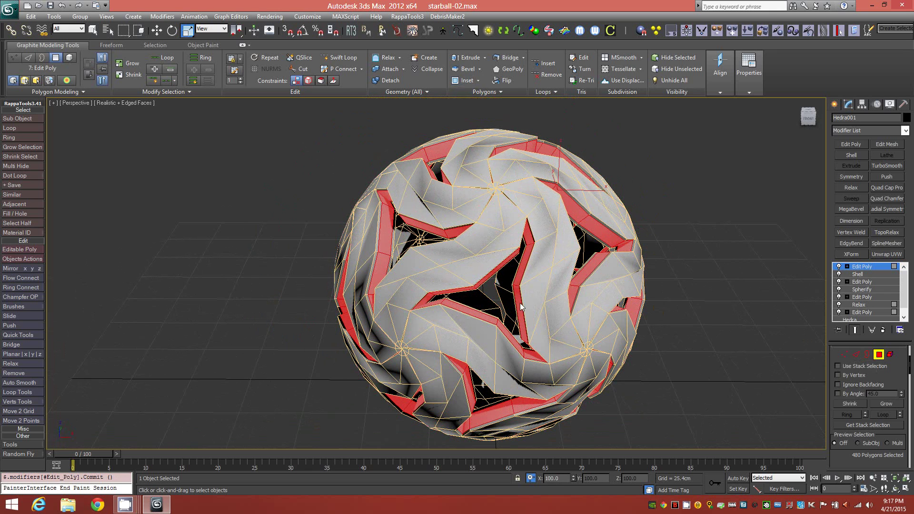
{"action": "middle_click_drag", "start_coordinate": [520, 303], "coordinate": [484, 271], "text": "alt"}
{"action": "scroll", "coordinate": [445, 248], "scroll_direction": "up", "scroll_amount": 3}
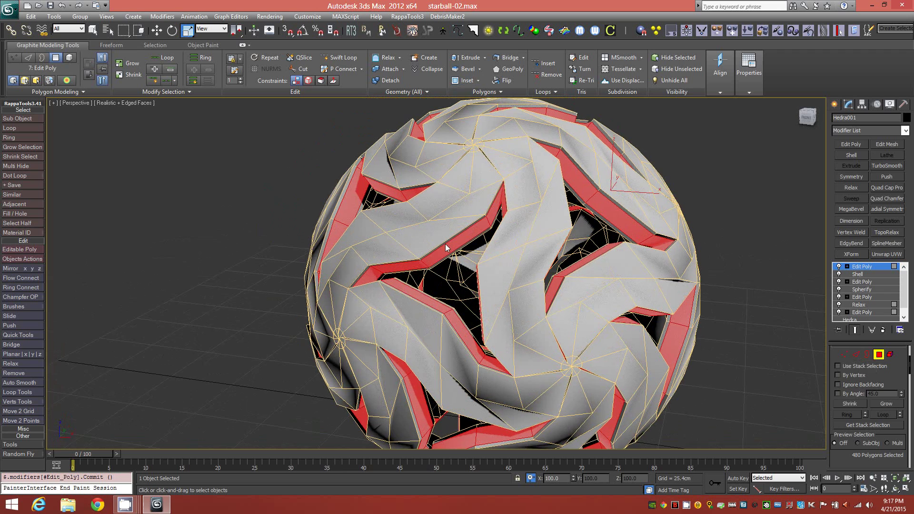
{"action": "middle_click_drag", "start_coordinate": [447, 247], "coordinate": [455, 273], "text": "alt"}
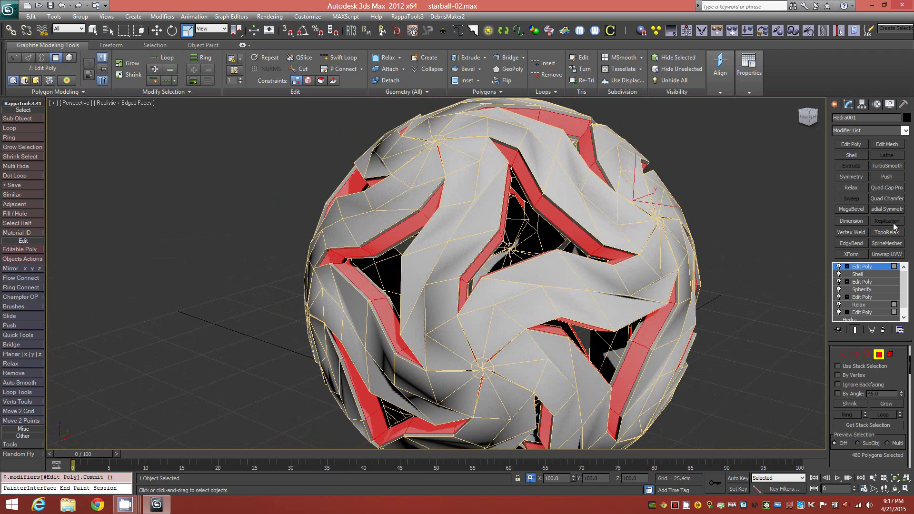
Step: Return to object level and add TurboSmooth with Iterations set to 2
{"action": "left_click", "coordinate": [879, 355]}
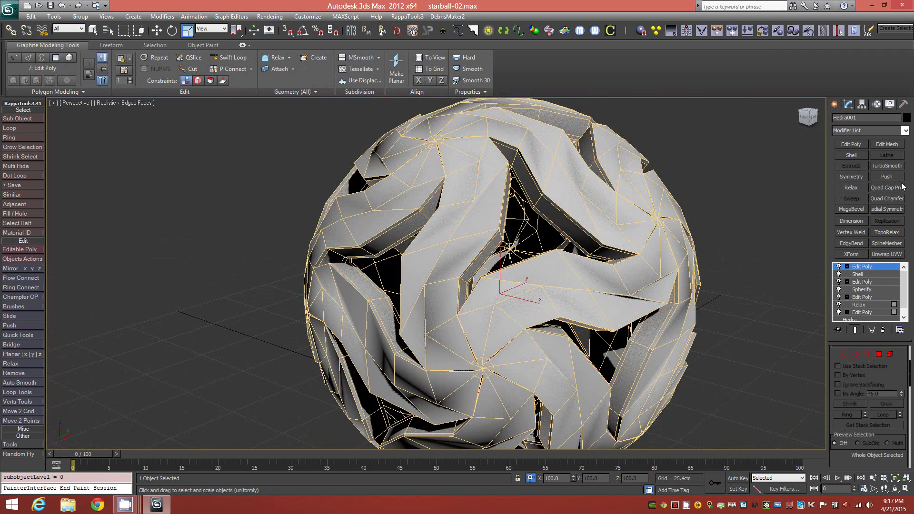
{"action": "left_click", "coordinate": [888, 166]}
{"action": "middle_click_drag", "start_coordinate": [558, 282], "coordinate": [583, 282], "text": "alt"}
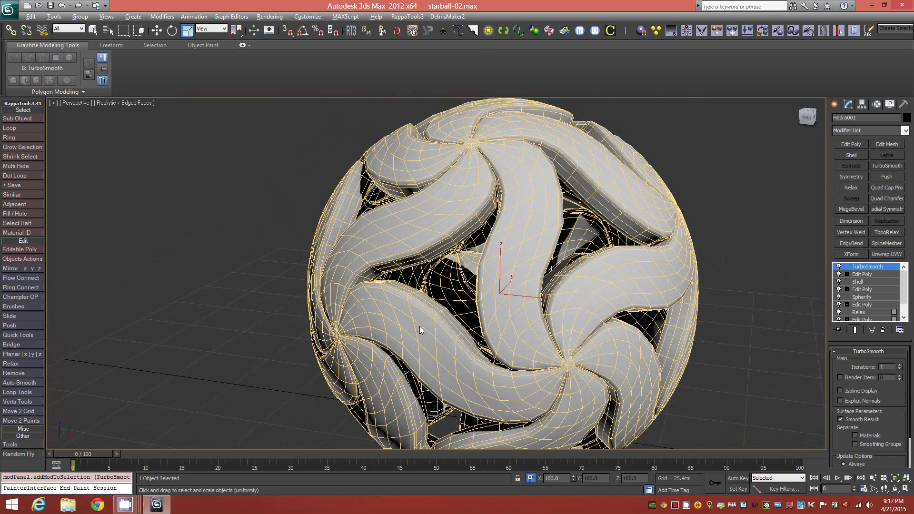
{"action": "scroll", "coordinate": [419, 326], "scroll_direction": "down", "scroll_amount": 4}
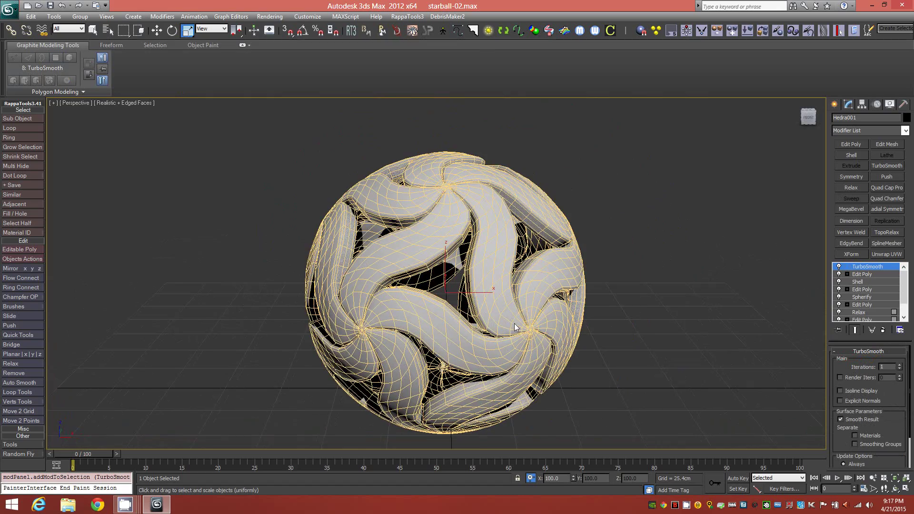
{"action": "middle_click_drag", "start_coordinate": [456, 314], "coordinate": [467, 289], "text": "alt"}
{"action": "scroll", "coordinate": [466, 290], "scroll_direction": "up", "scroll_amount": 2}
{"action": "scroll", "coordinate": [467, 293], "scroll_direction": "down", "scroll_amount": 1}
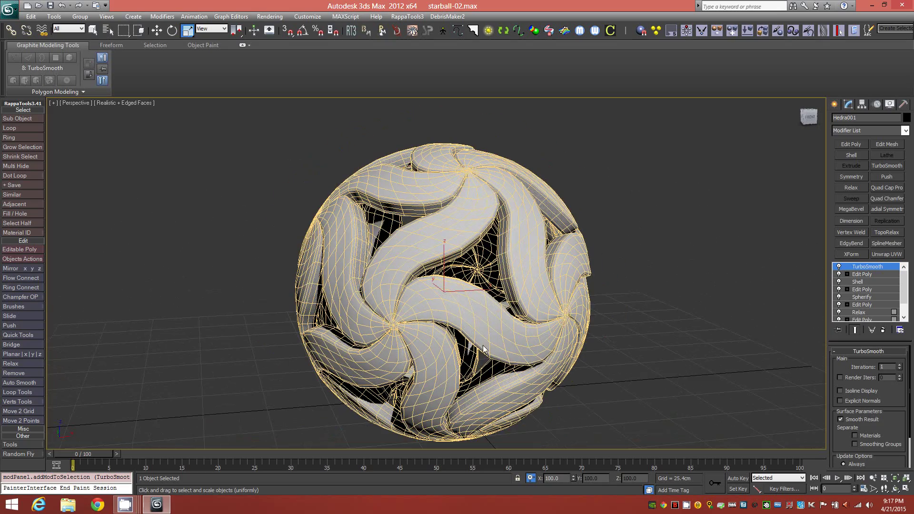
{"action": "middle_click_drag", "start_coordinate": [532, 344], "coordinate": [465, 308], "text": "alt"}
{"action": "scroll", "coordinate": [466, 295], "scroll_direction": "up", "scroll_amount": 3}
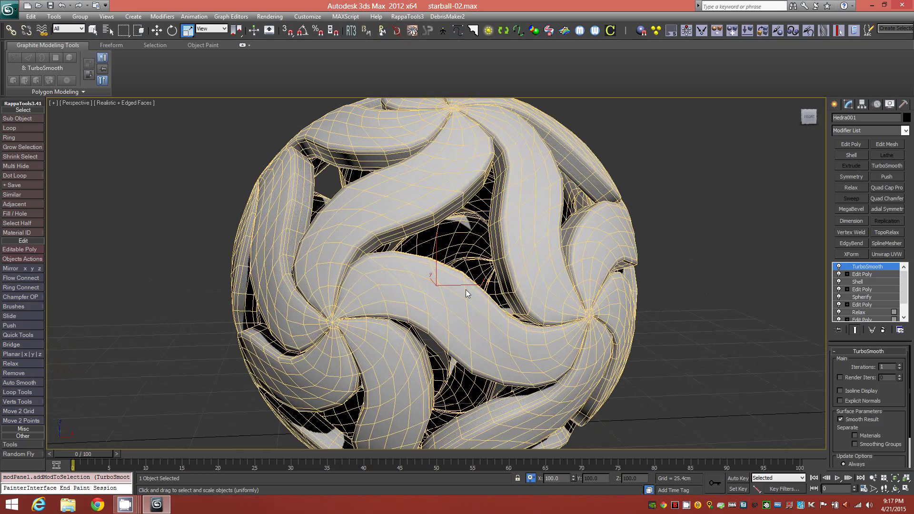
{"action": "scroll", "coordinate": [467, 292], "scroll_direction": "down", "scroll_amount": 1}
{"action": "left_click", "coordinate": [898, 365]}
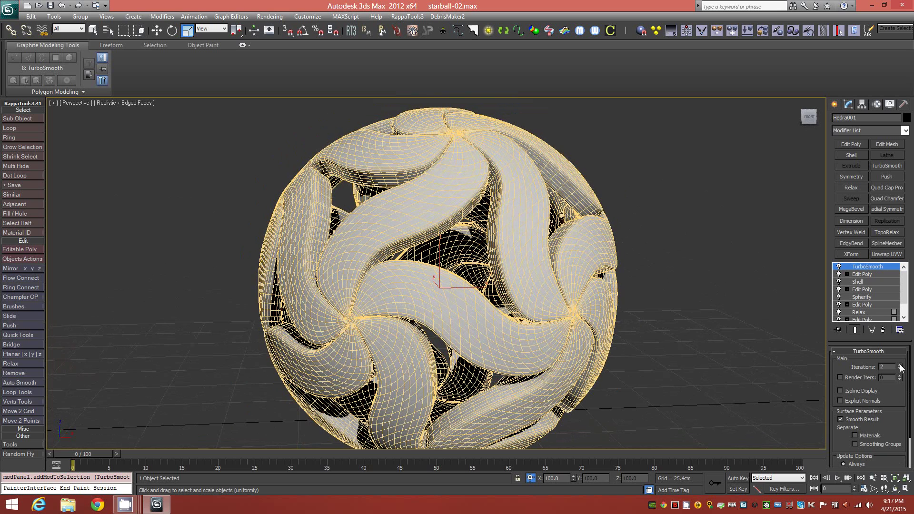
Step: Turn off Edged Faces and orbit around the smoothed star ball to inspect its shaded ribbons
{"action": "key", "text": "F4"}
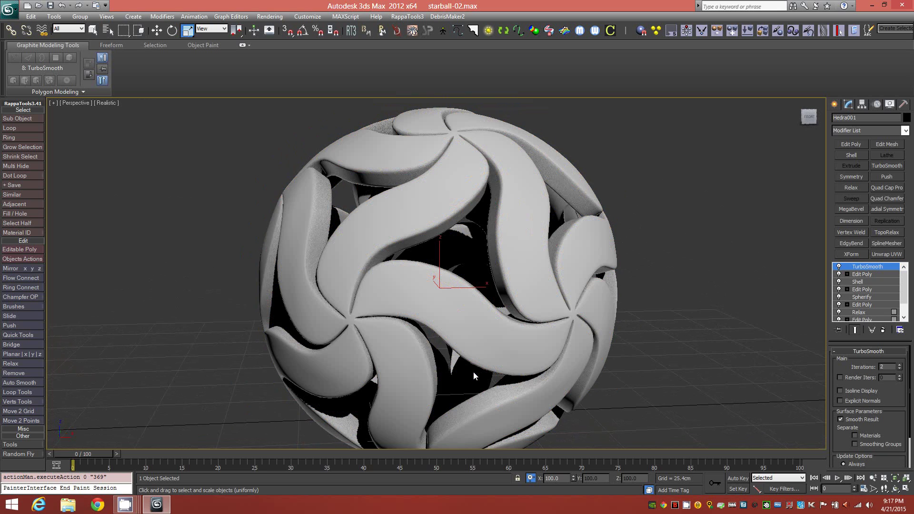
{"action": "middle_click_drag", "start_coordinate": [422, 274], "coordinate": [421, 202], "text": "alt"}
{"action": "scroll", "coordinate": [477, 285], "scroll_direction": "down", "scroll_amount": 4}
{"action": "middle_click_drag", "start_coordinate": [469, 297], "coordinate": [447, 282], "text": "alt"}
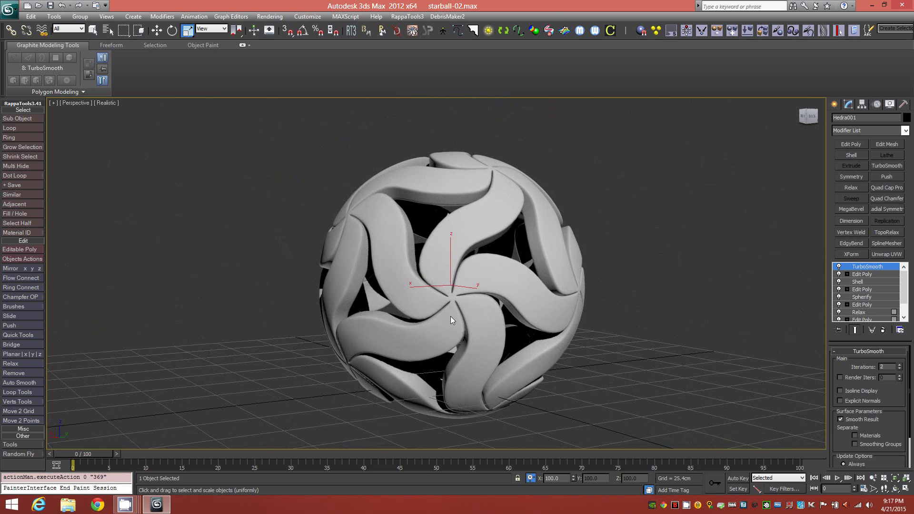
{"action": "middle_click_drag", "start_coordinate": [470, 315], "coordinate": [441, 313], "text": "alt"}
{"action": "scroll", "coordinate": [438, 287], "scroll_direction": "up", "scroll_amount": 3}
{"action": "scroll", "coordinate": [438, 287], "scroll_direction": "up", "scroll_amount": 2}
{"action": "middle_click_drag", "start_coordinate": [494, 299], "coordinate": [345, 283], "text": "alt"}
{"action": "scroll", "coordinate": [472, 281], "scroll_direction": "down", "scroll_amount": 3}
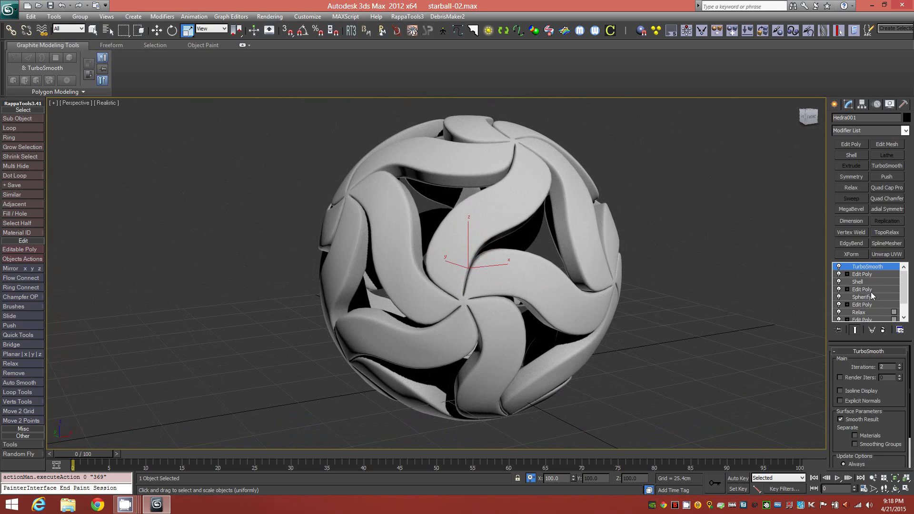
Step: Set the Shell modifier's Inner Amount to 7.899cm
{"action": "left_click", "coordinate": [859, 283]}
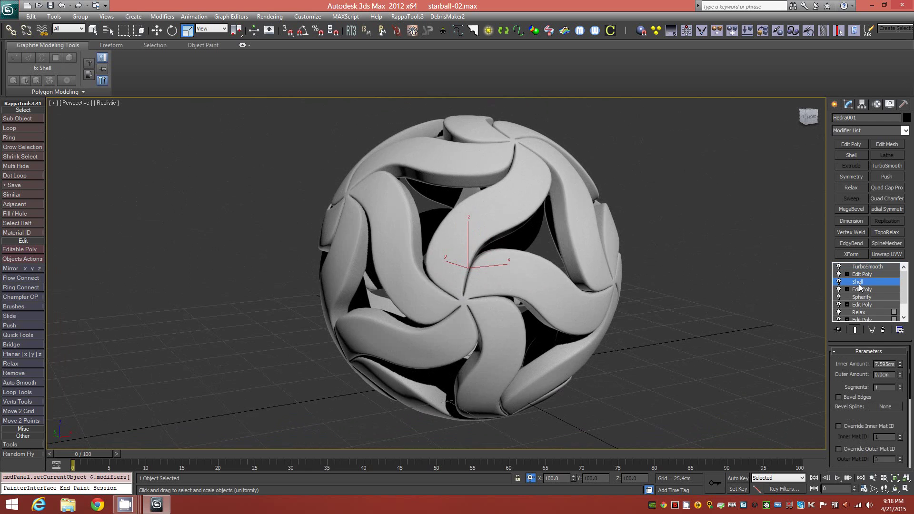
{"action": "left_click_drag", "start_coordinate": [900, 365], "coordinate": [881, 364]}
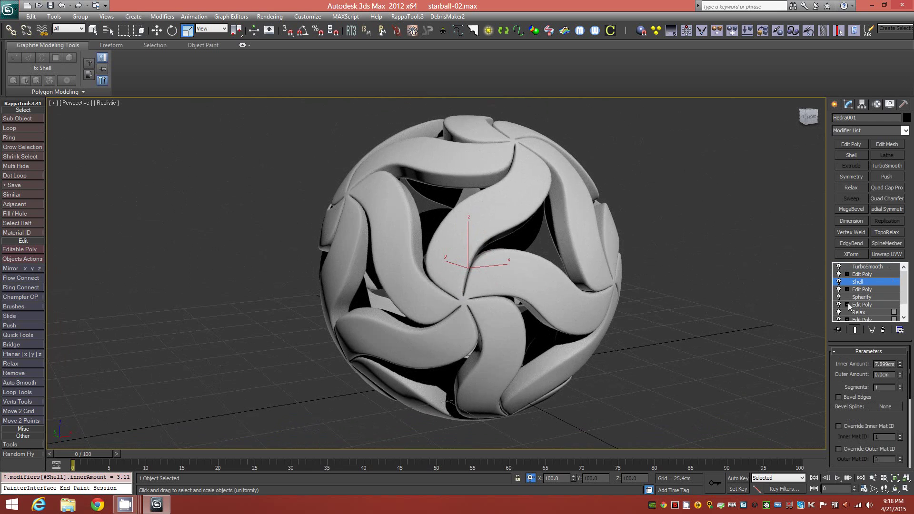
{"action": "scroll", "coordinate": [442, 323], "scroll_direction": "up", "scroll_amount": 2}
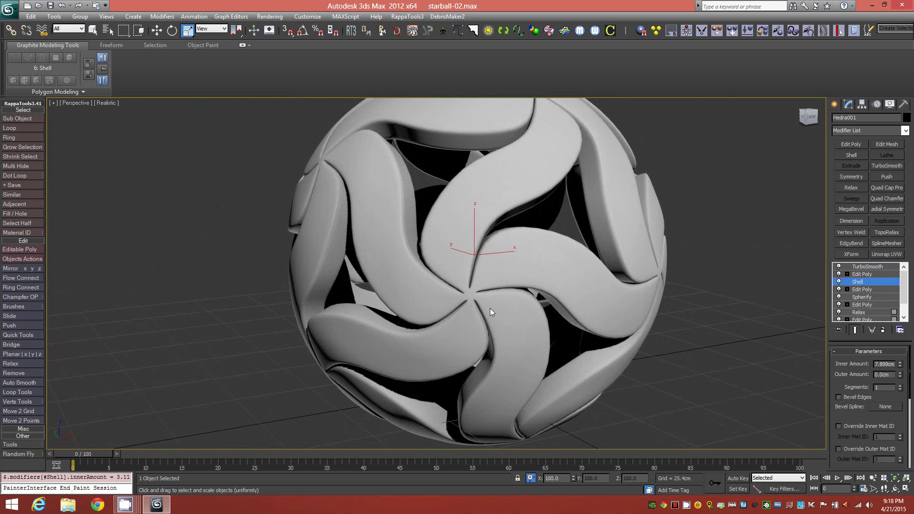
Step: Orbit around the star ball to review the deepened pinwheel ribbons
{"action": "mouse_move", "coordinate": [490, 308]}
{"action": "middle_mouse_down", "text": "alt"}
{"action": "mouse_move", "coordinate": [450, 310]}
{"action": "mouse_move", "coordinate": [519, 290]}
{"action": "mouse_move", "coordinate": [491, 296]}
{"action": "mouse_move", "coordinate": [490, 316]}
{"action": "middle_mouse_up", "text": "alt"}
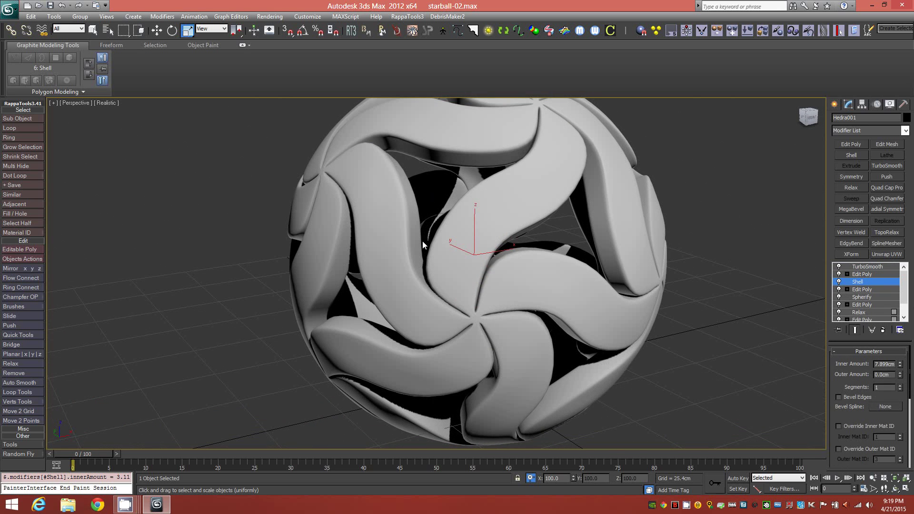
{"action": "scroll", "coordinate": [453, 228], "scroll_direction": "down", "scroll_amount": 3}
{"action": "middle_click_drag", "start_coordinate": [476, 247], "coordinate": [564, 251], "text": "alt"}
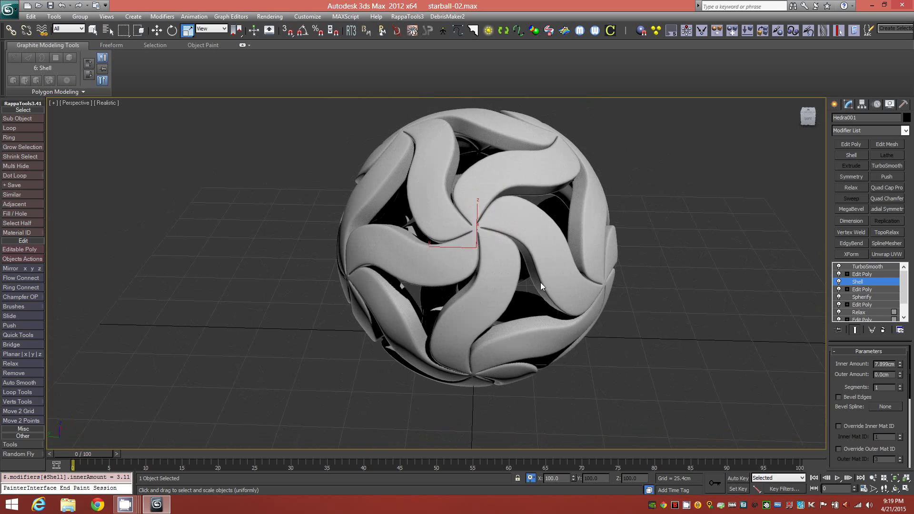
{"action": "middle_click_drag", "start_coordinate": [541, 282], "coordinate": [426, 259], "text": "alt"}
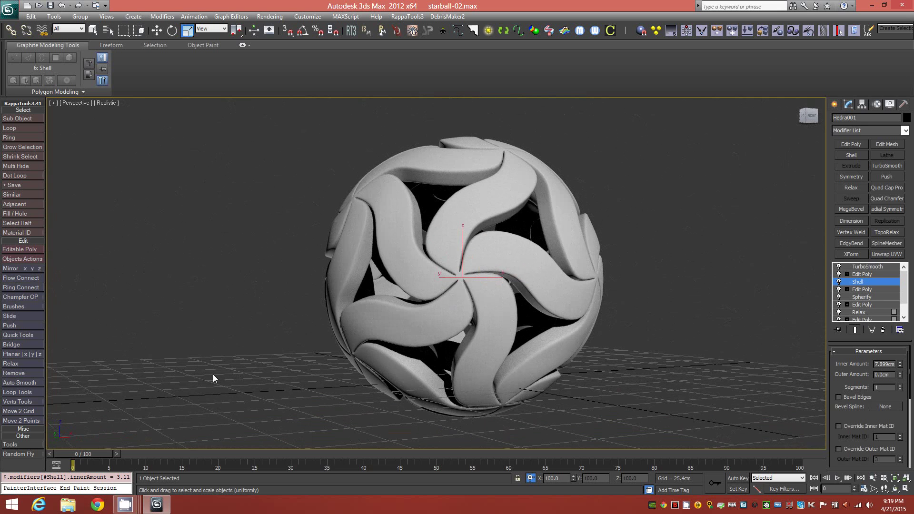